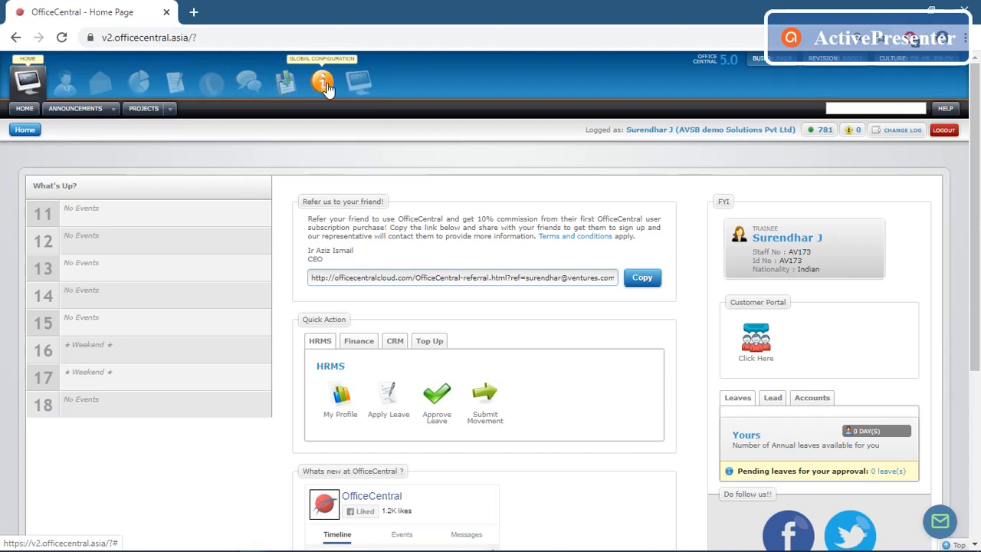
# - Open the Procurement module's onboarding page and review what the module offers
pyautogui.click(253, 87)
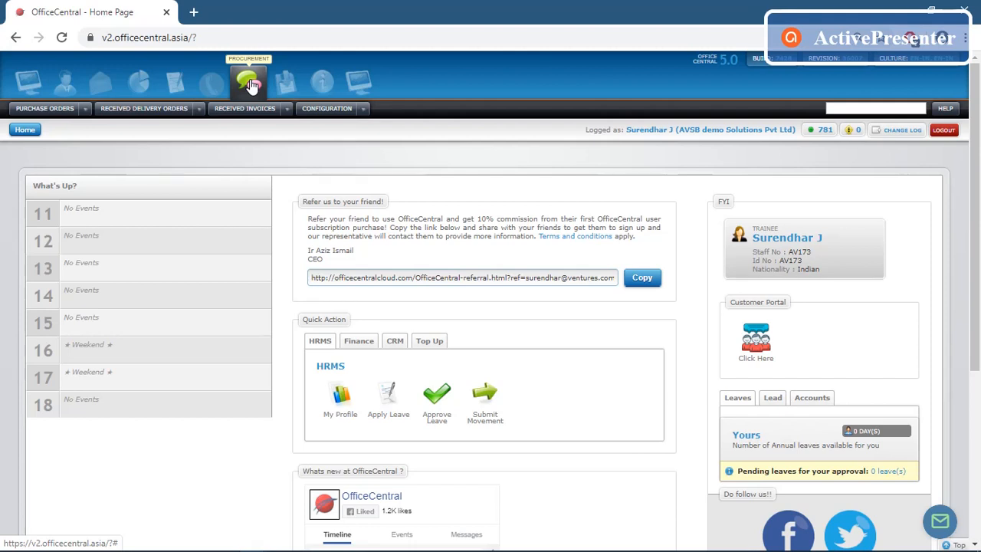
pyautogui.click(362, 109)
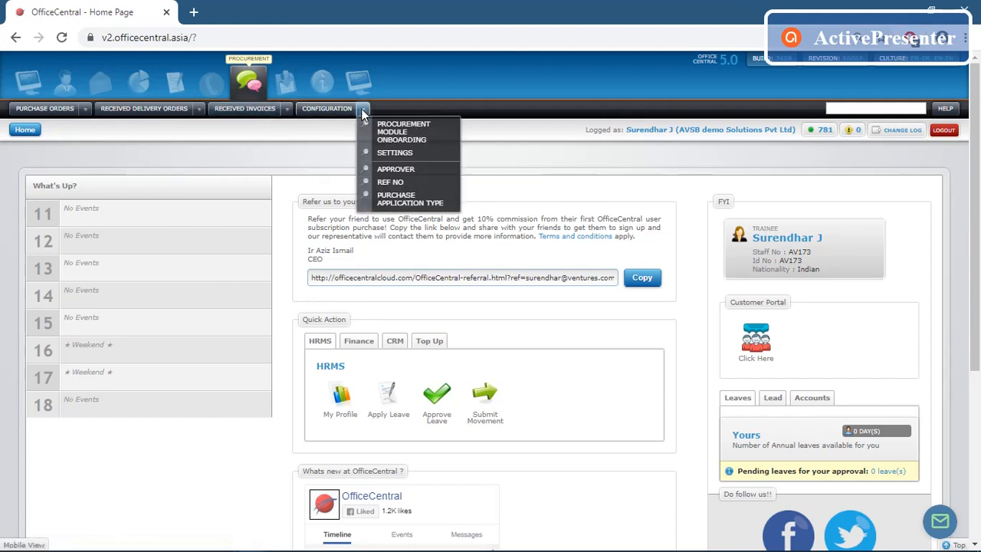
pyautogui.click(439, 138)
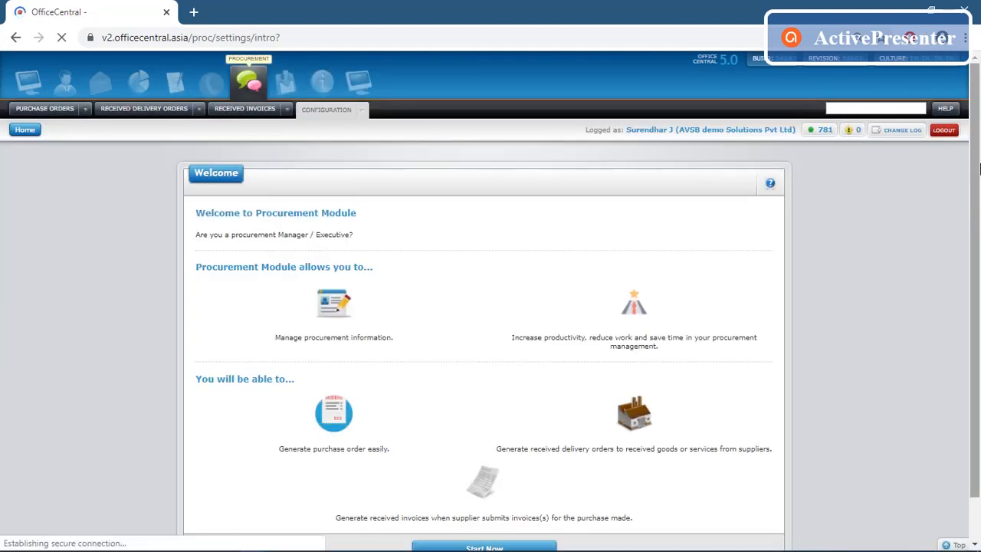
pyautogui.moveTo(979, 175); pyautogui.dragTo(980, 215)
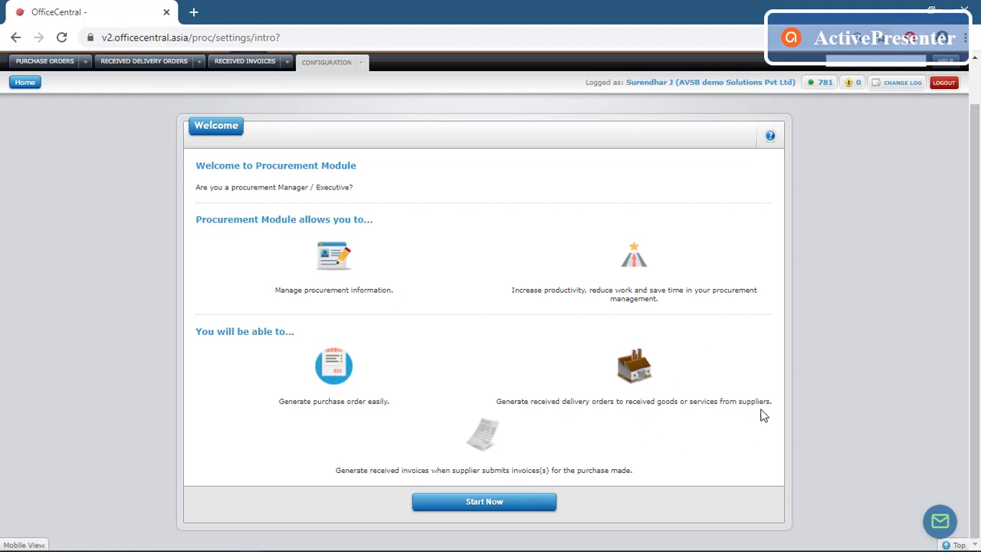
pyautogui.scroll(1, 979, 277)
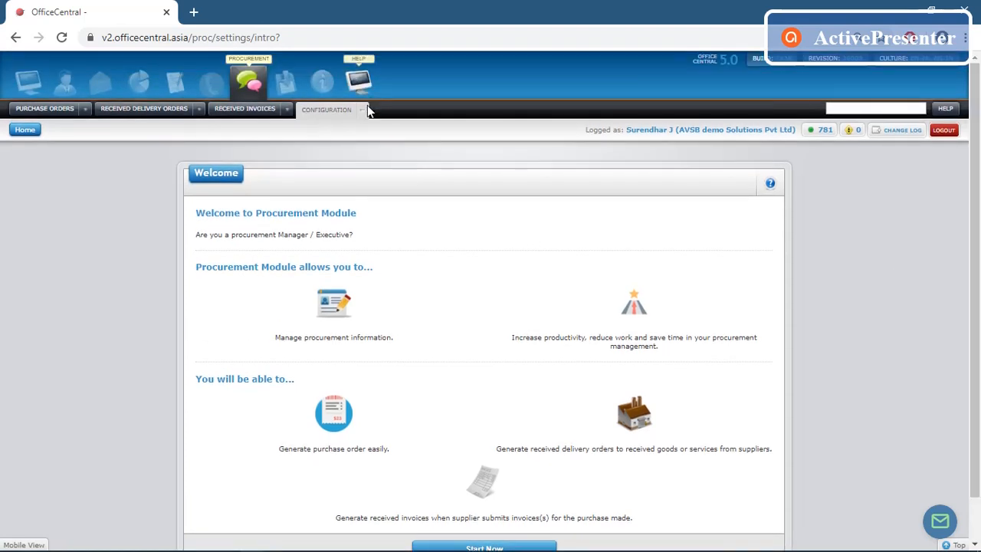
# - Open the procurement settings and view the option for auto-creating delivery orders from received delivery orders
pyautogui.click(365, 109)
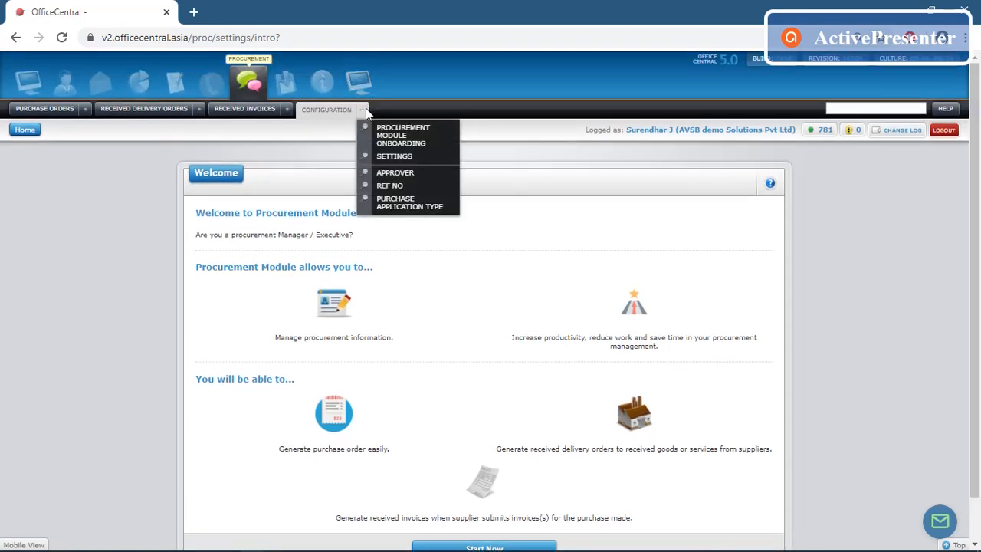
pyautogui.click(395, 158)
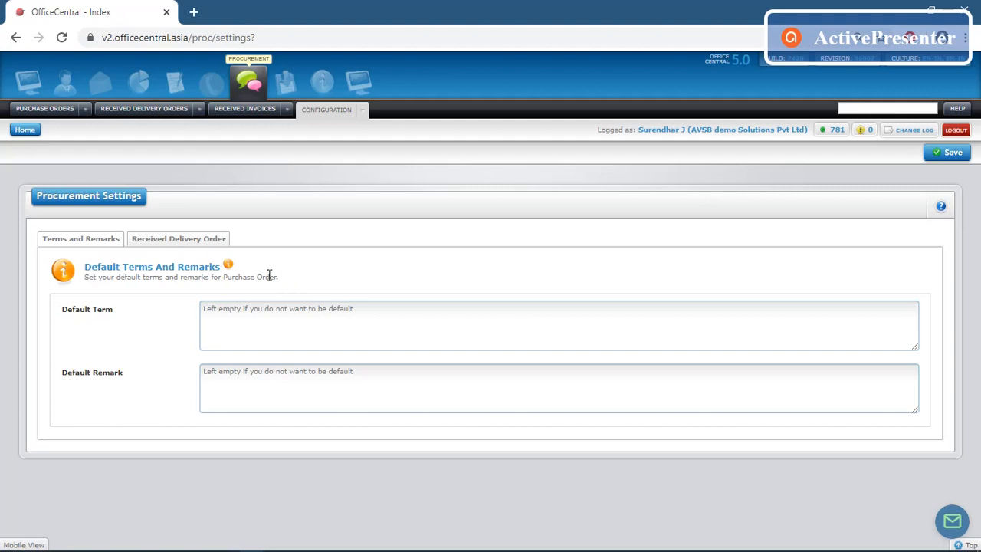
pyautogui.click(199, 243)
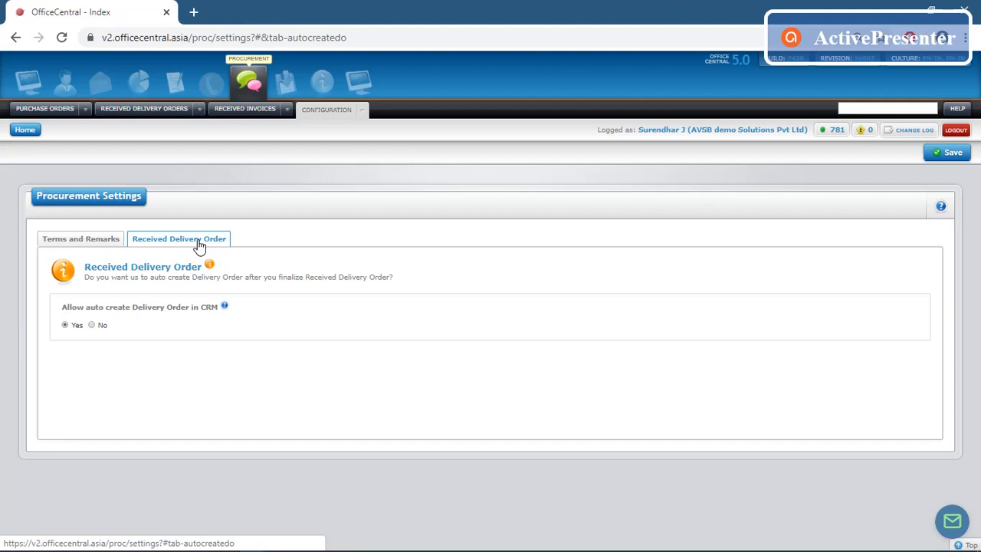
# - Go to the procurement approver settings and view the price ranges of the purchase application approver groups
pyautogui.click(363, 112)
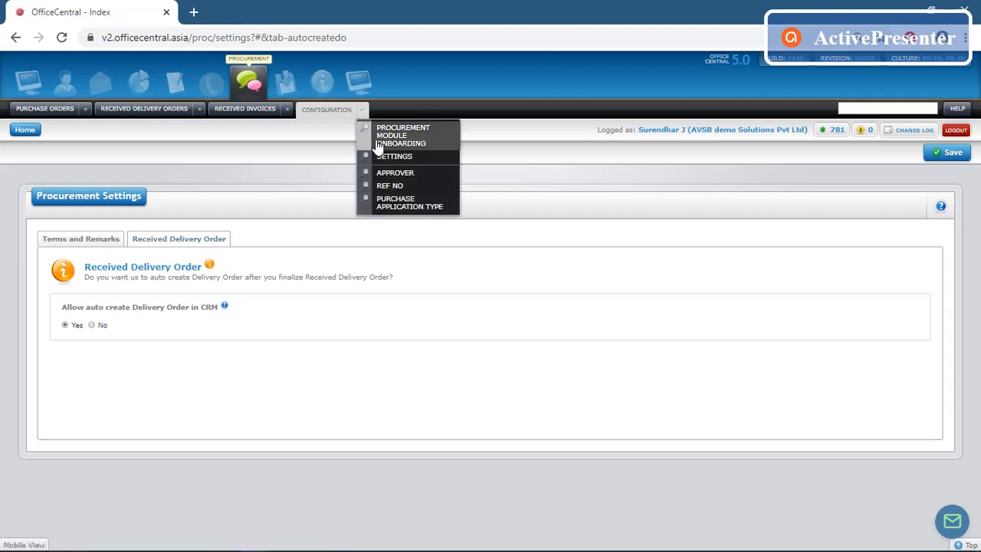
pyautogui.click(397, 175)
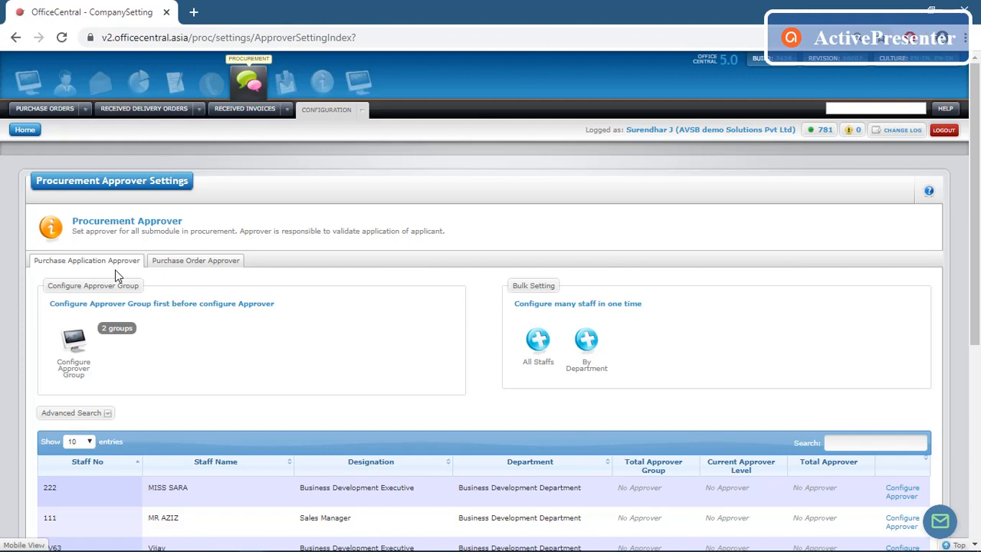
pyautogui.click(79, 363)
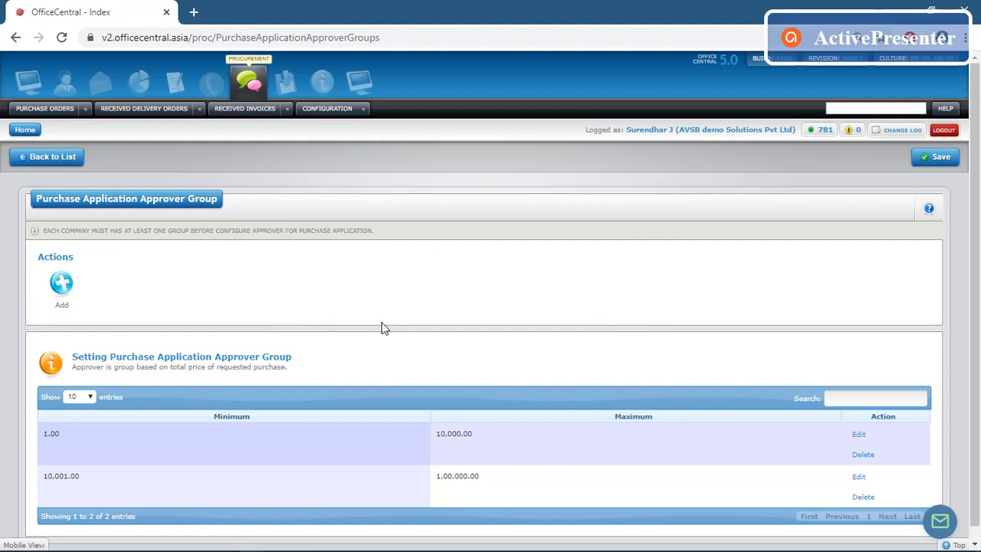
pyautogui.scroll(-1, 978, 211)
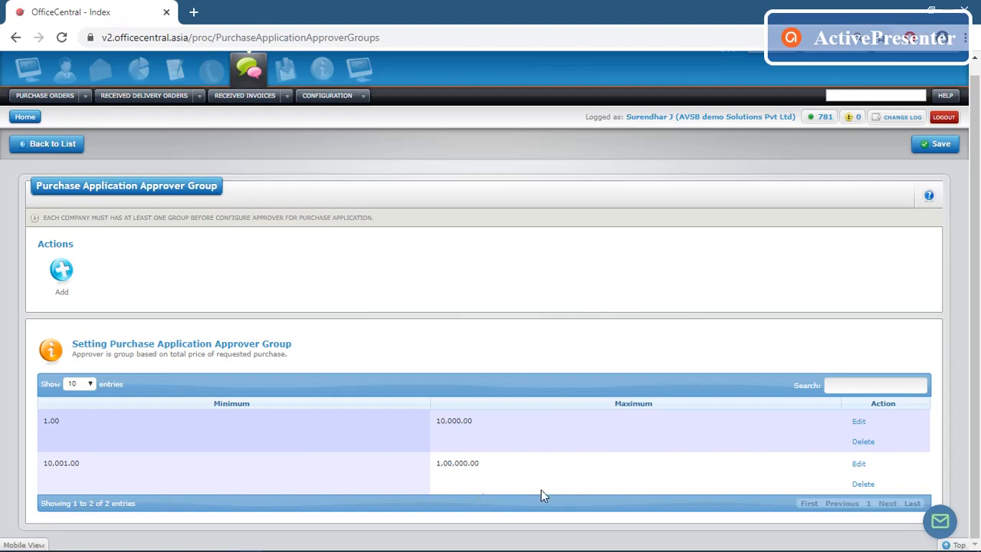
# - Examine the price range fields for adding an approver group, close the form unsaved and return to the approver settings
pyautogui.click(62, 272)
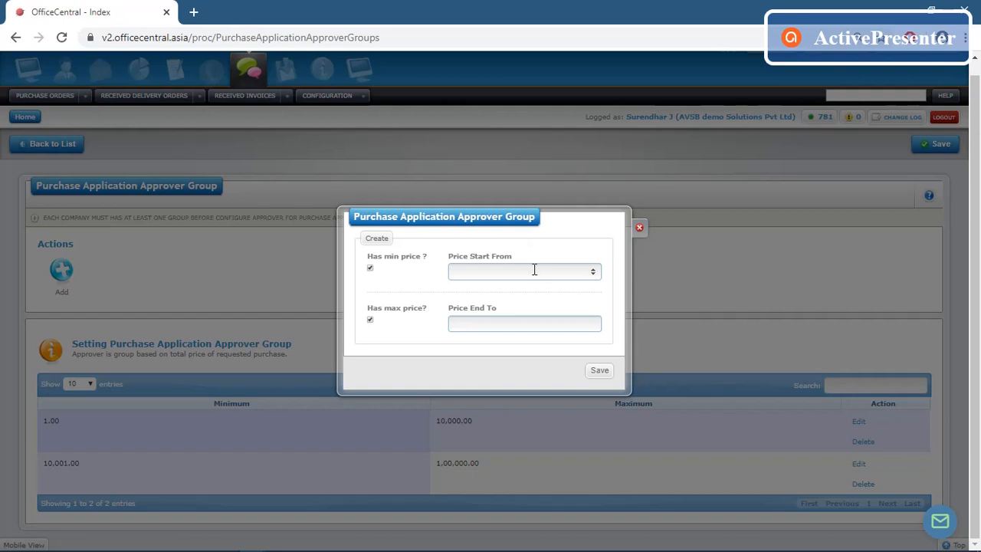
pyautogui.click(534, 270)
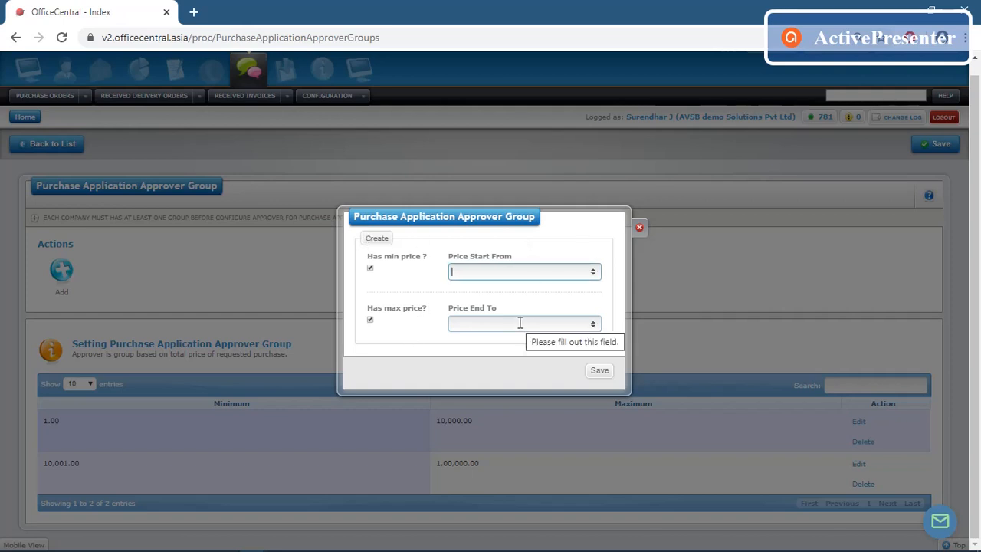
pyautogui.click(638, 229)
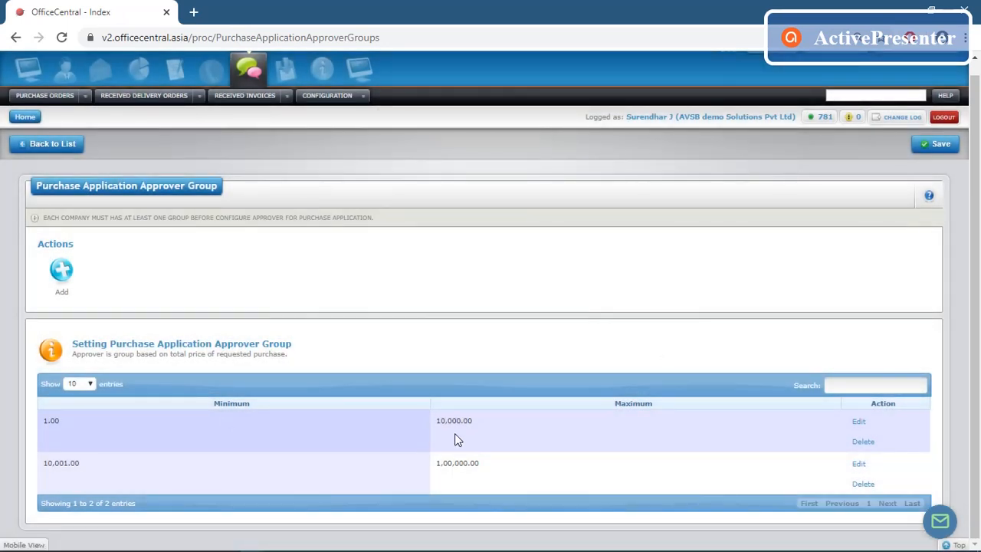
pyautogui.click(55, 145)
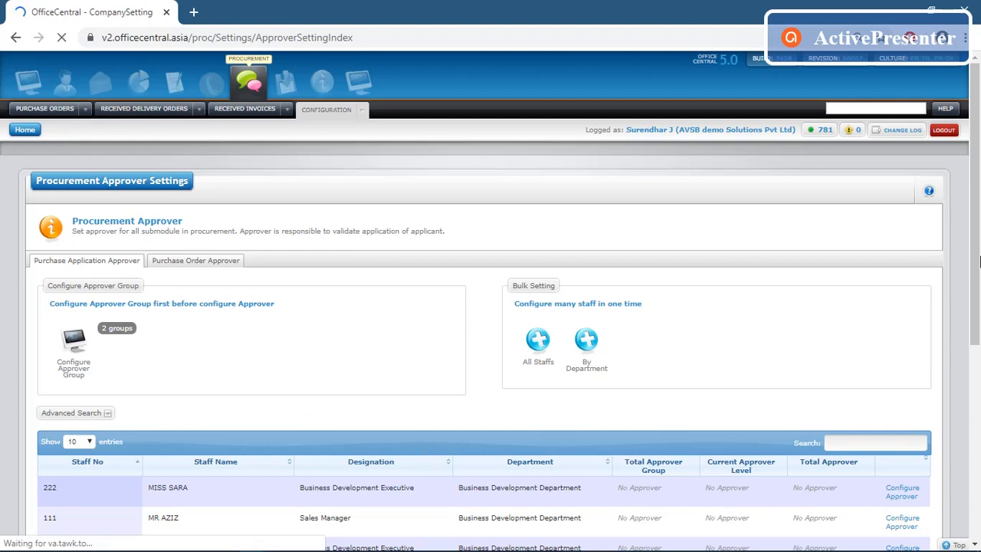
# - Add a Business Development Executive as level 1 purchase application approver for the logged-in trainee, group 1.00 to 10000.00, and return to the list
pyautogui.moveTo(979, 291); pyautogui.dragTo(980, 378)
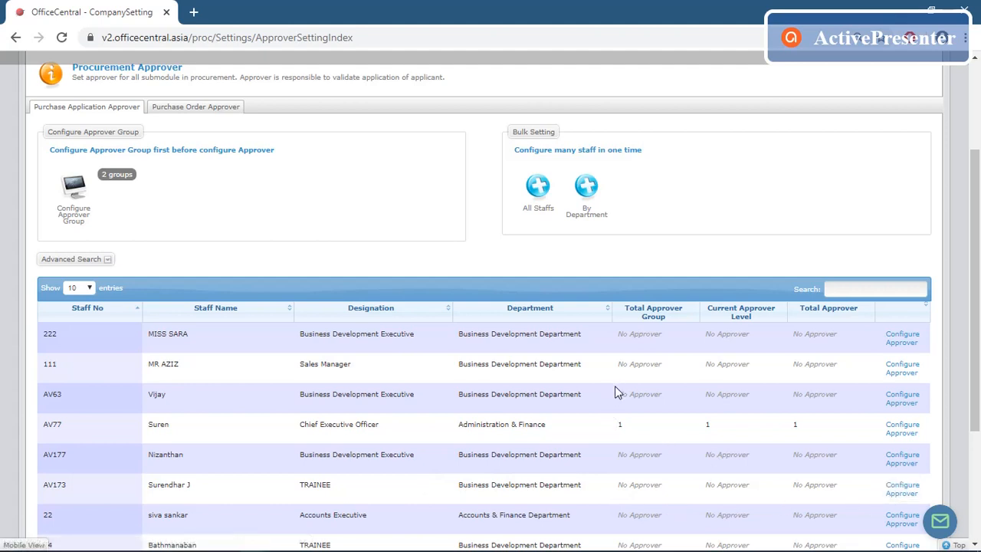
pyautogui.click(912, 492)
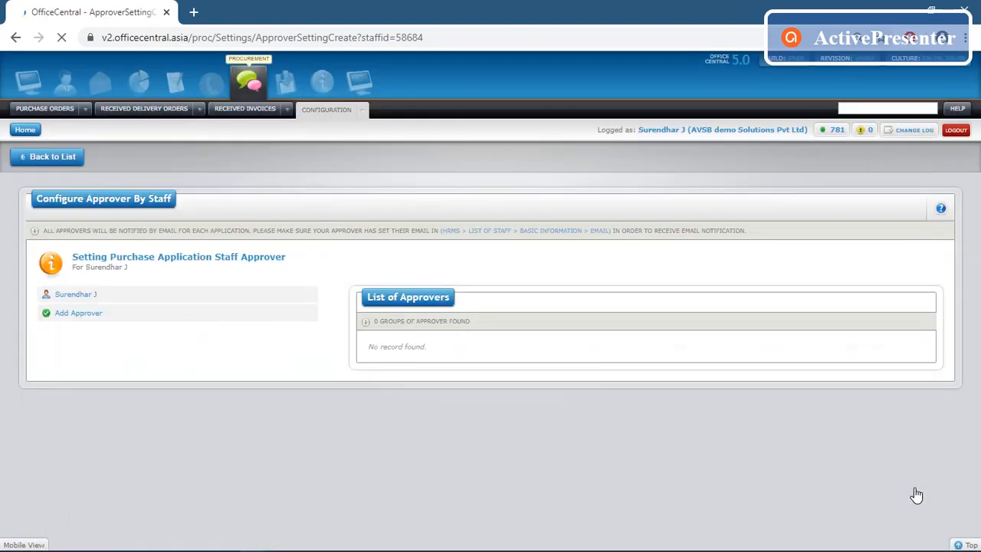
pyautogui.click(77, 317)
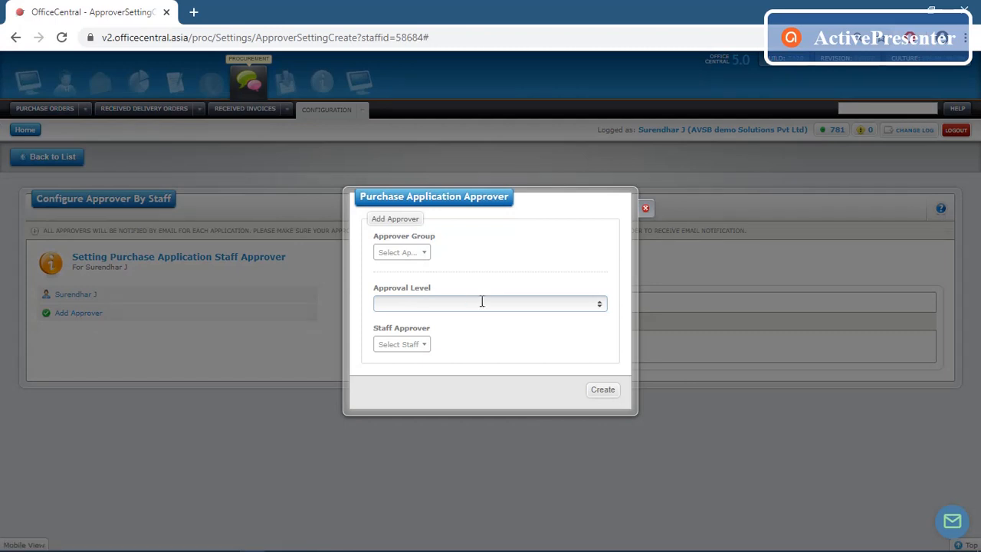
pyautogui.click(426, 254)
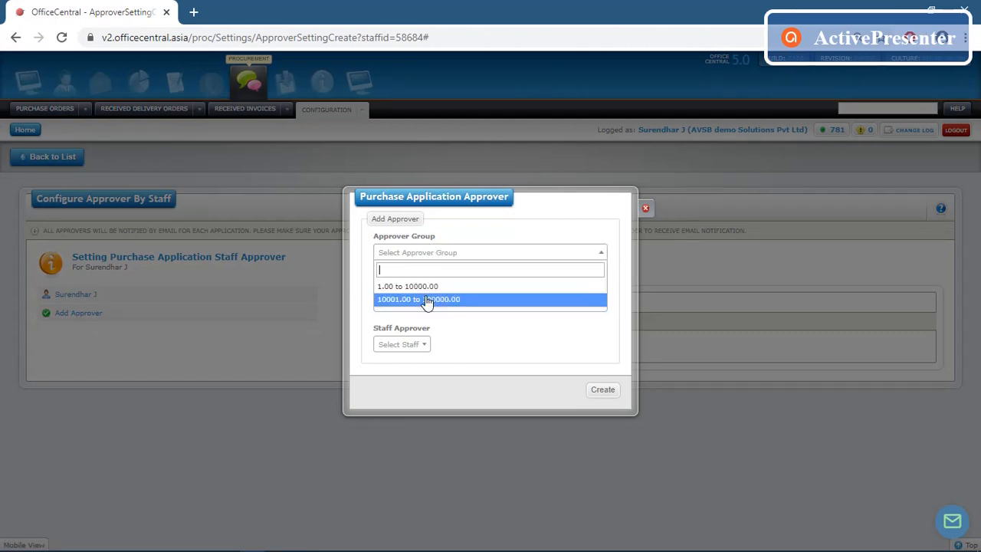
pyautogui.click(425, 287)
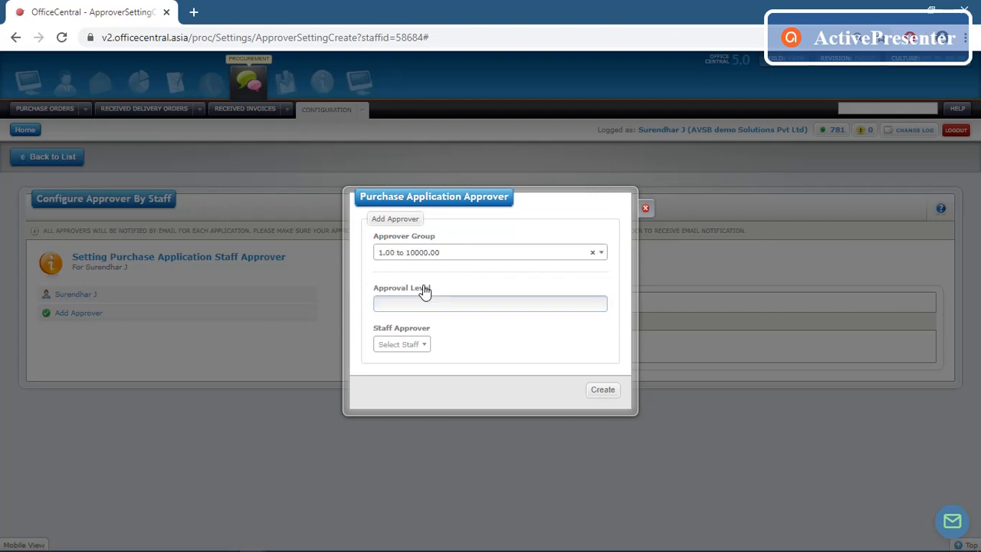
pyautogui.click(424, 303)
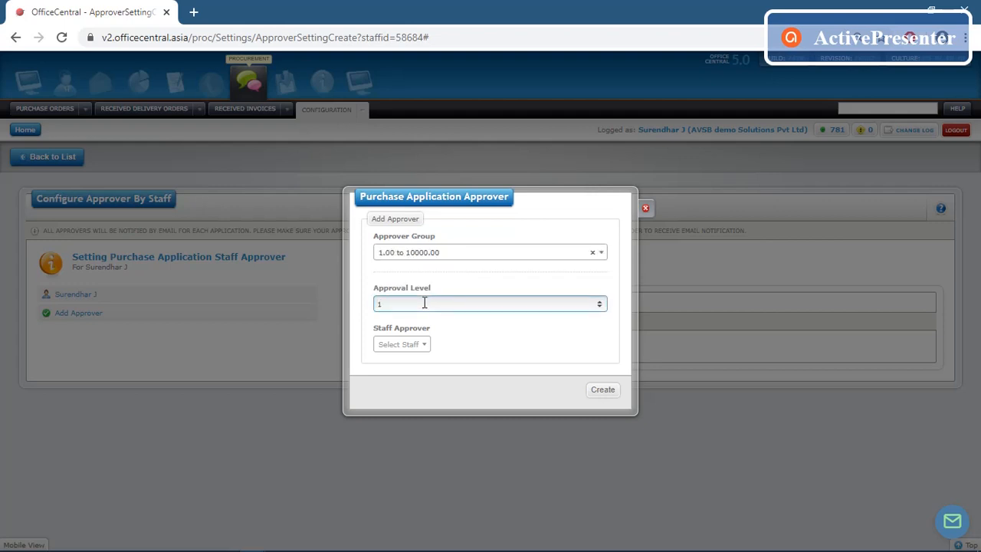
pyautogui.click(419, 346)
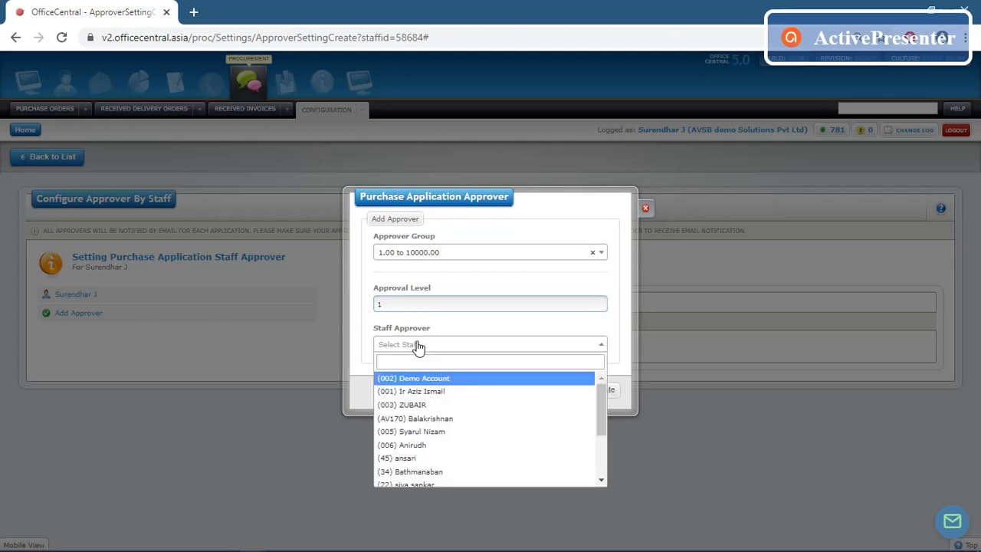
pyautogui.click(420, 446)
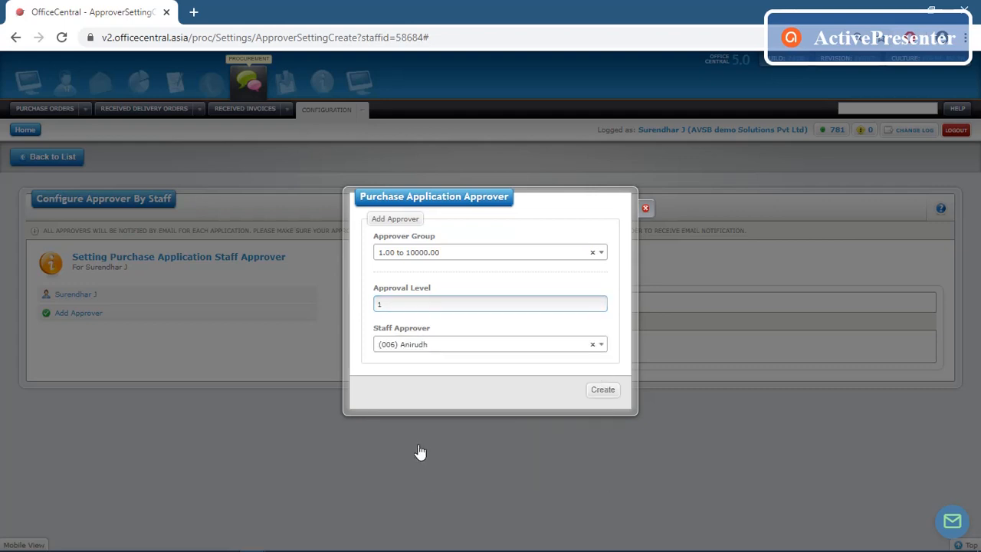
pyautogui.click(604, 391)
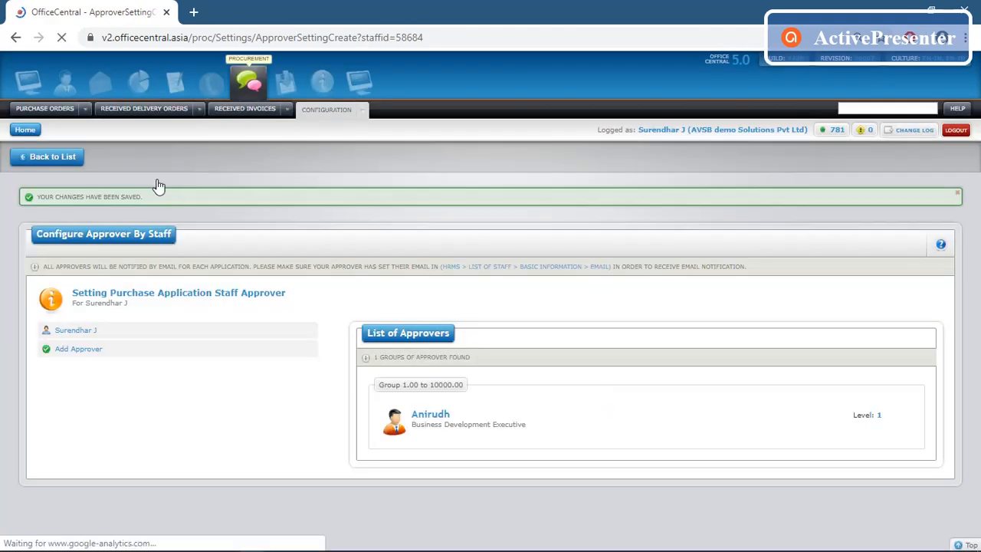
pyautogui.click(52, 158)
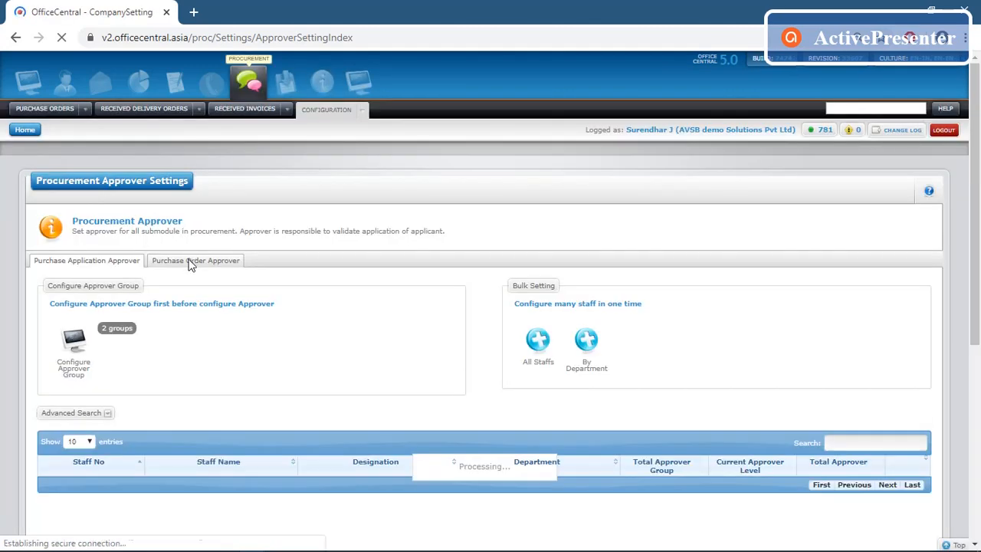
# - Add a Business Development Executive as level 1 purchase order approver for the Sales Manager and return to the approver list
pyautogui.click(190, 263)
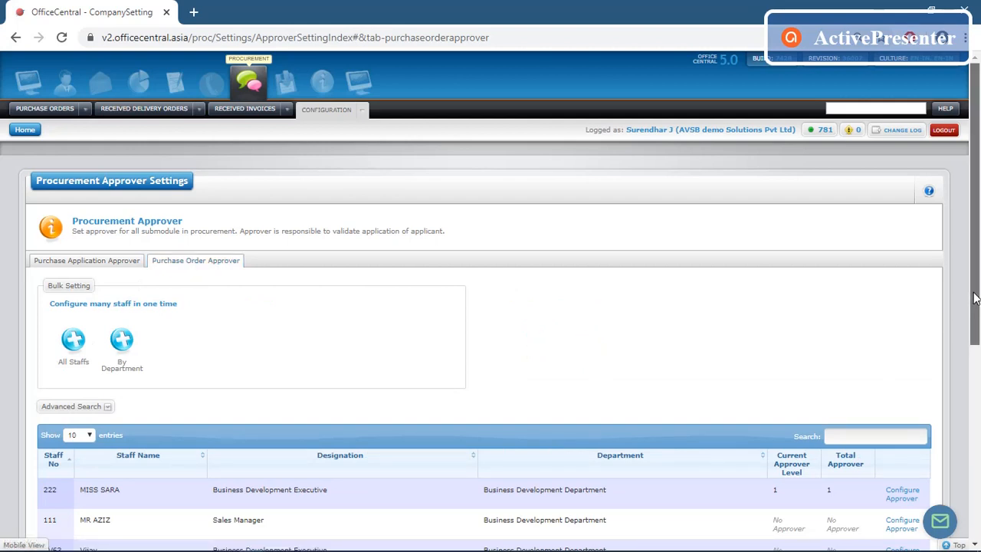
pyautogui.moveTo(974, 299); pyautogui.dragTo(977, 350)
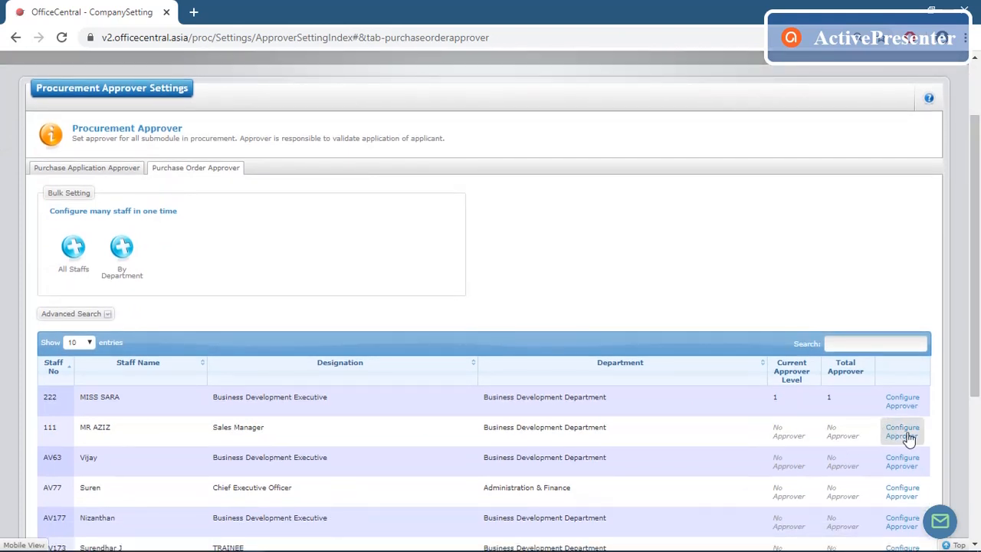
pyautogui.click(907, 435)
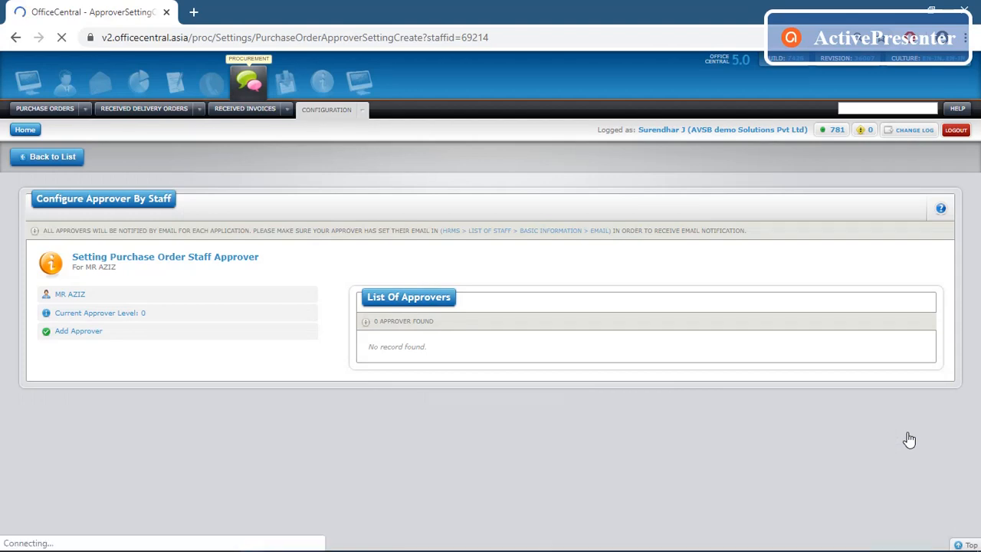
pyautogui.click(106, 340)
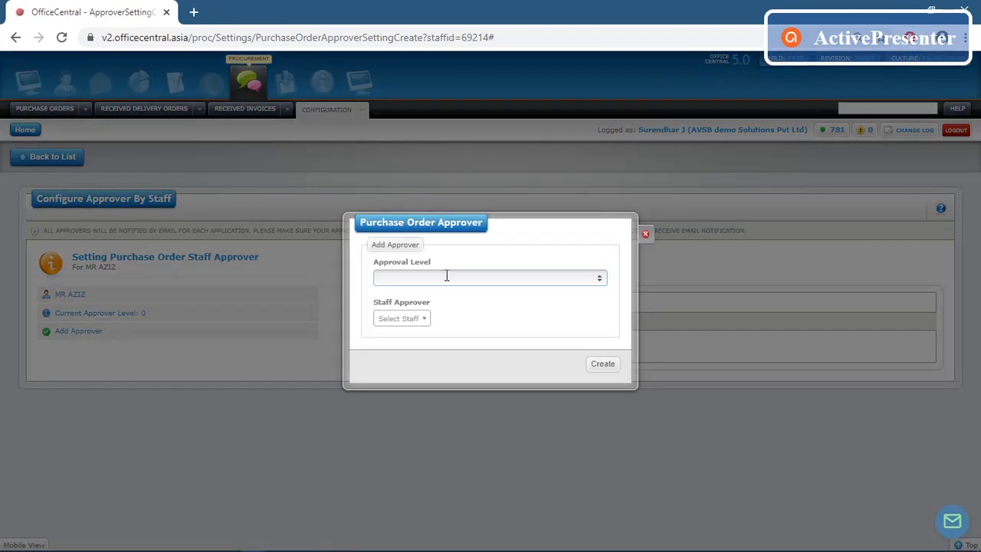
pyautogui.click(446, 276)
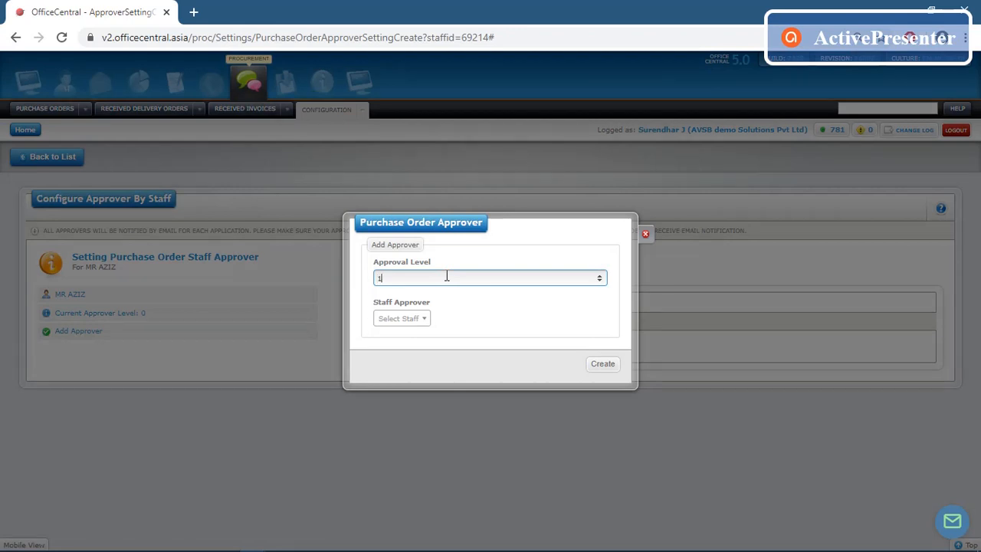
pyautogui.write('1')
pyautogui.click(423, 320)
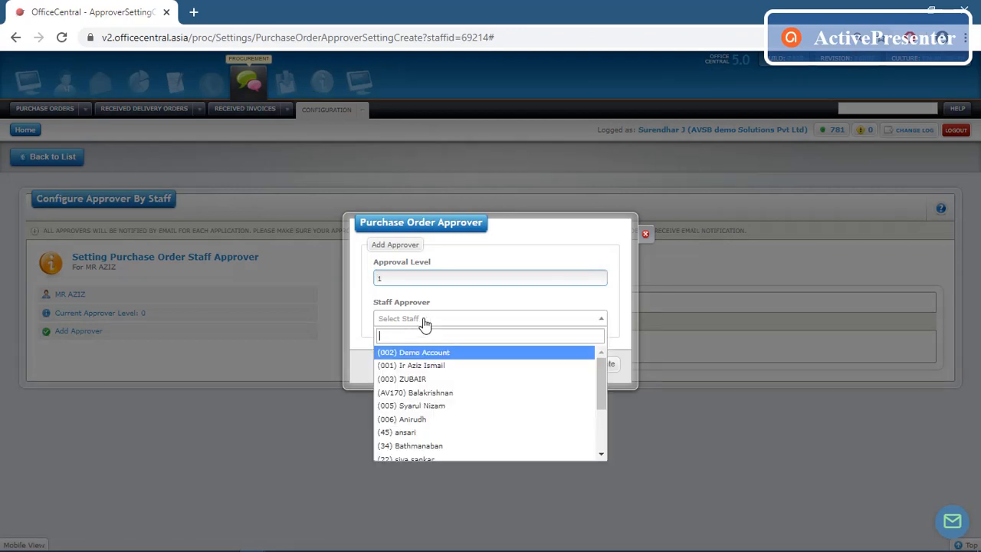
pyautogui.click(427, 382)
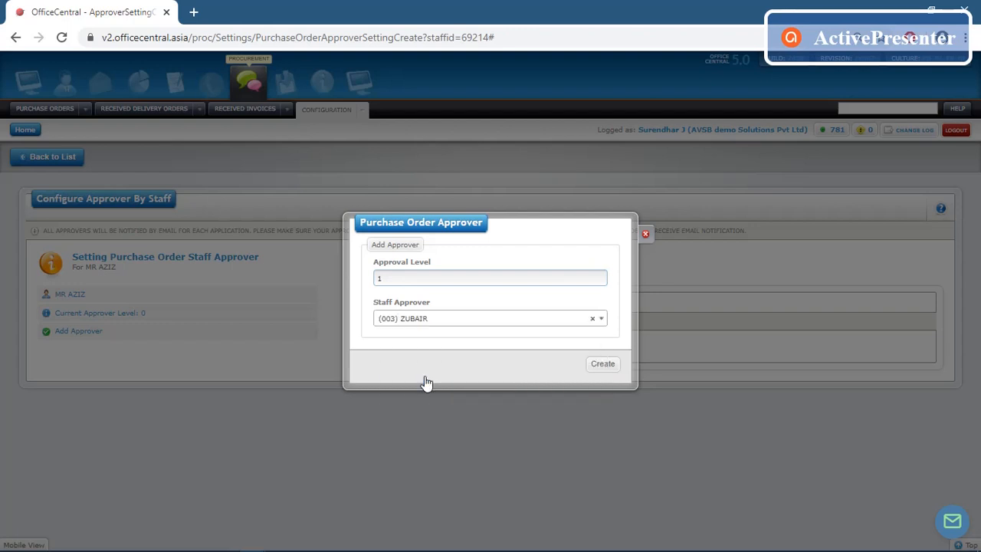
pyautogui.click(602, 366)
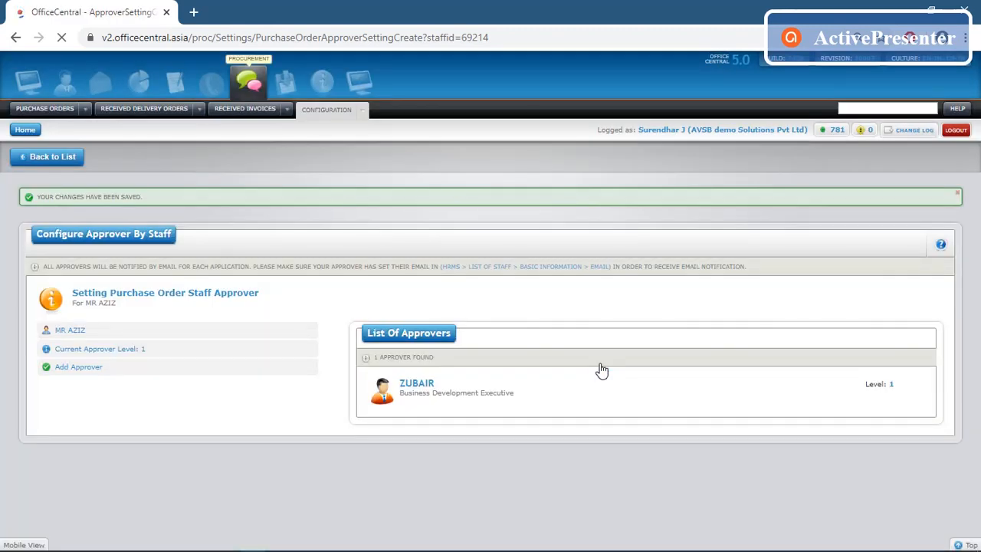
pyautogui.click(78, 162)
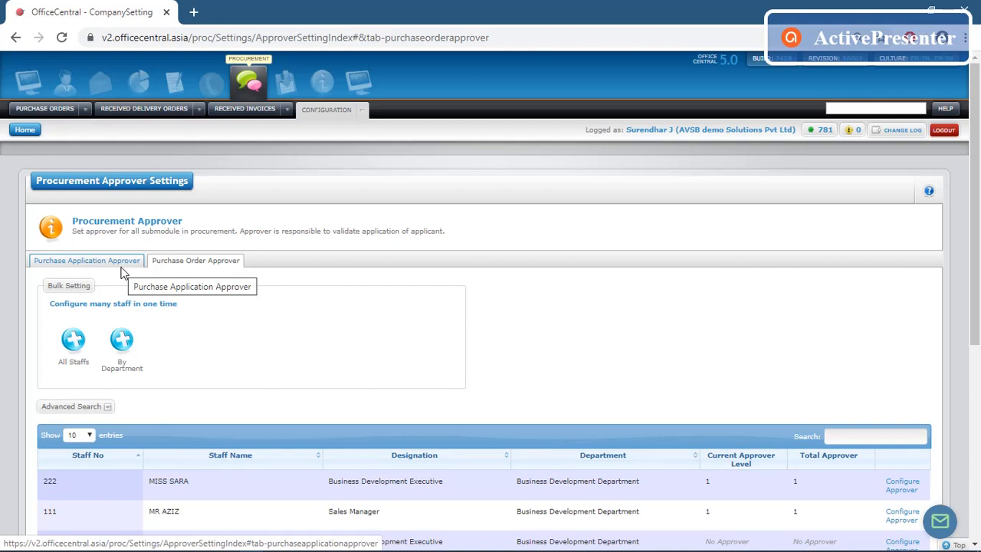
# - Go to the procurement reference number settings and view the template choices for the purchase application
pyautogui.click(364, 111)
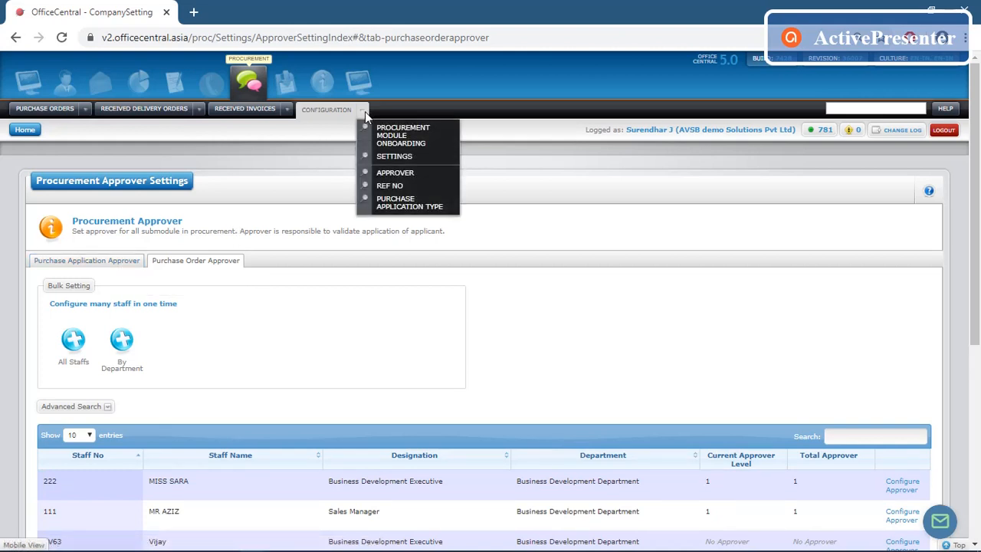
pyautogui.click(400, 192)
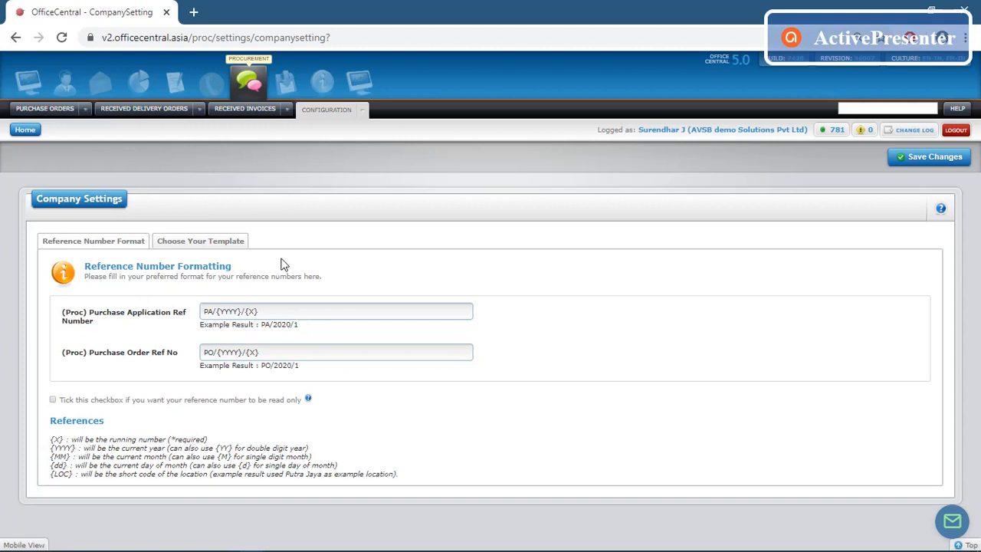
pyautogui.click(237, 242)
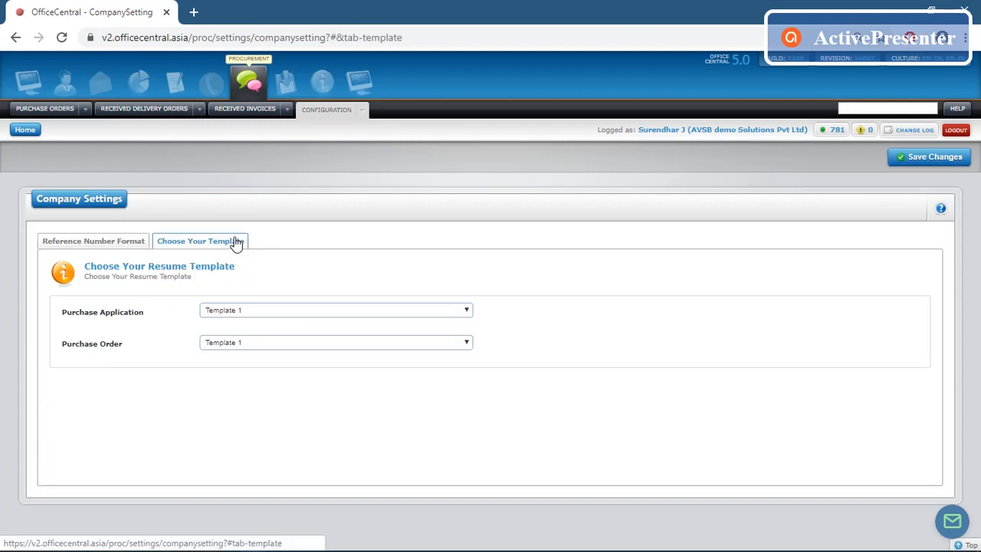
pyautogui.click(285, 315)
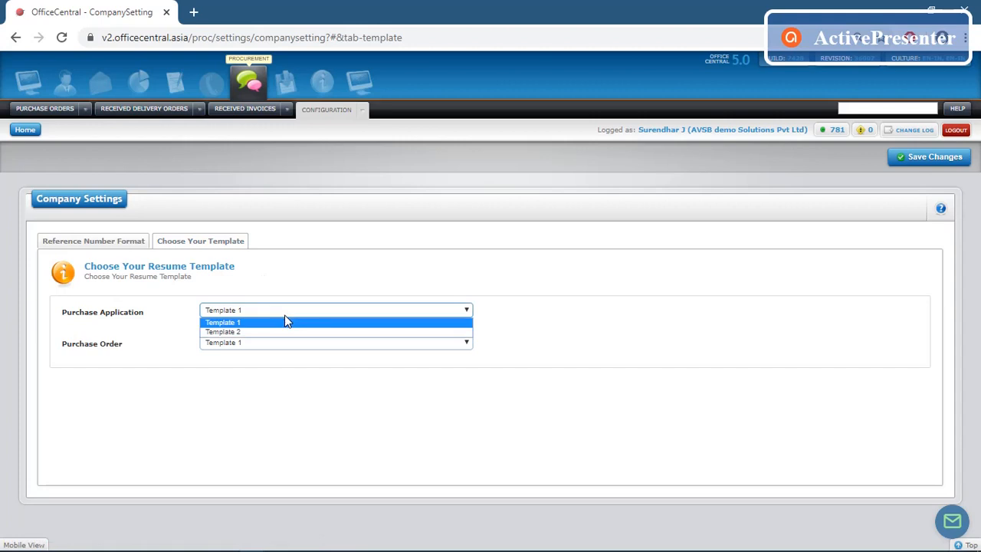
pyautogui.click(284, 315)
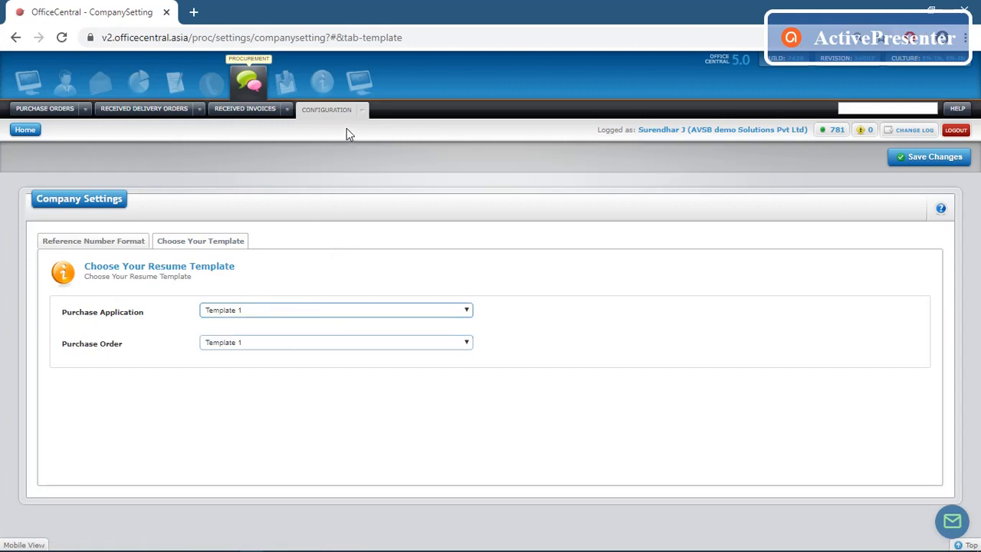
# - Go to the list of purchase application types in the procurement configuration and review it
pyautogui.click(363, 111)
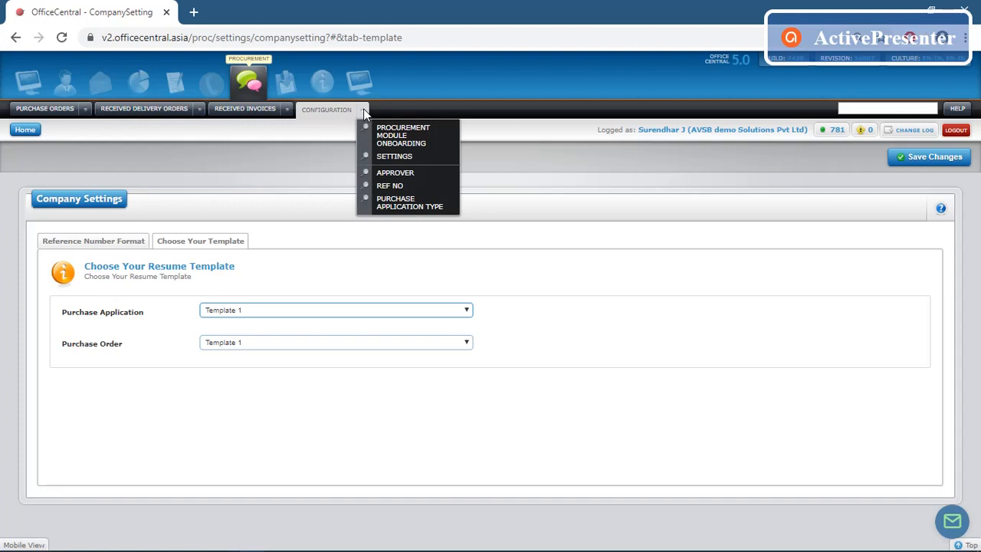
pyautogui.click(390, 207)
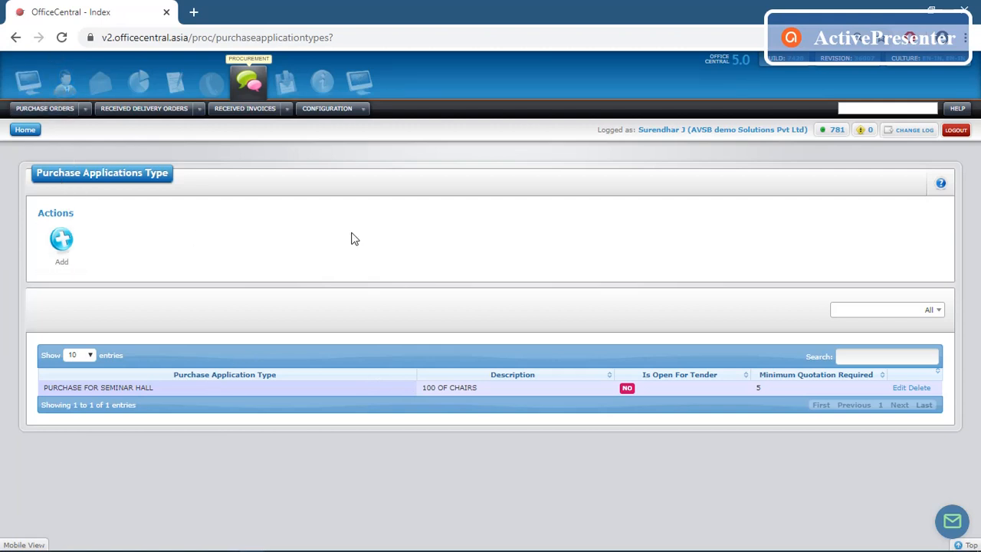
pyautogui.click(358, 115)
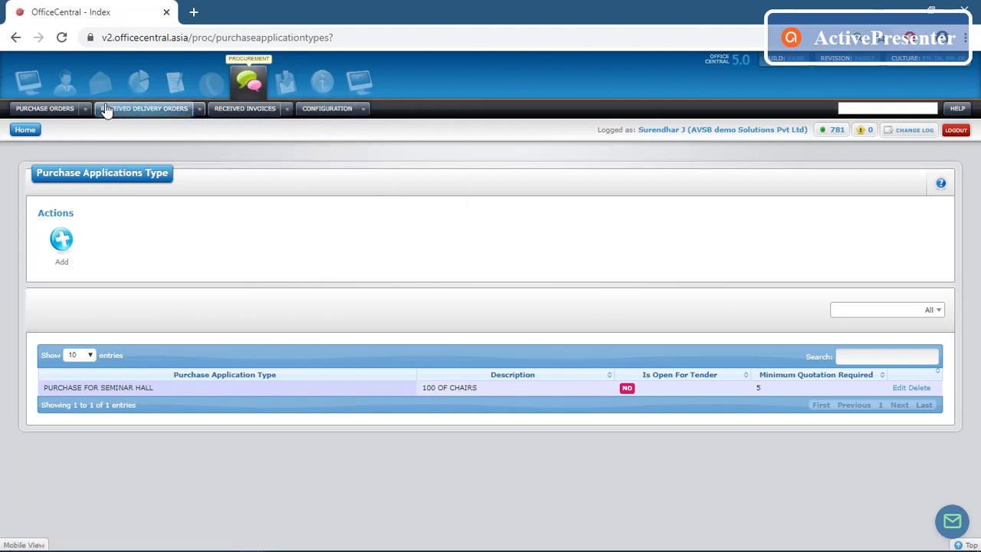
# - Start a new personal purchase order and set its required date to 12 May 2020
pyautogui.moveTo(86, 108)
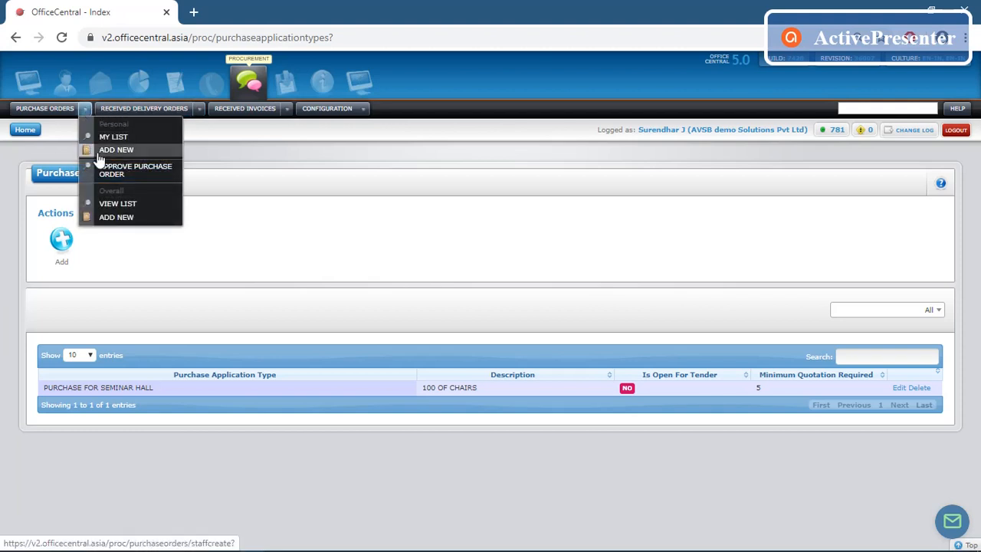
pyautogui.click(98, 155)
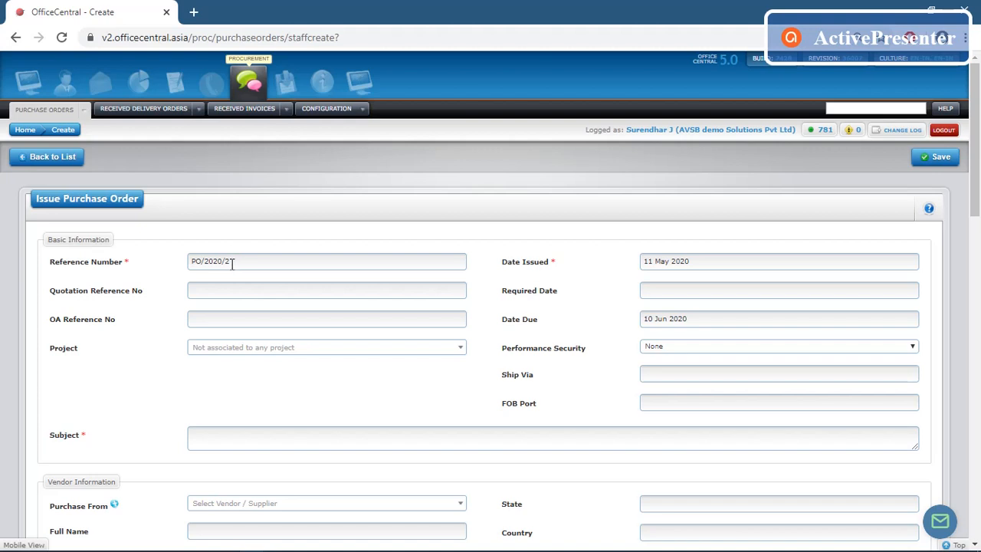
pyautogui.click(645, 291)
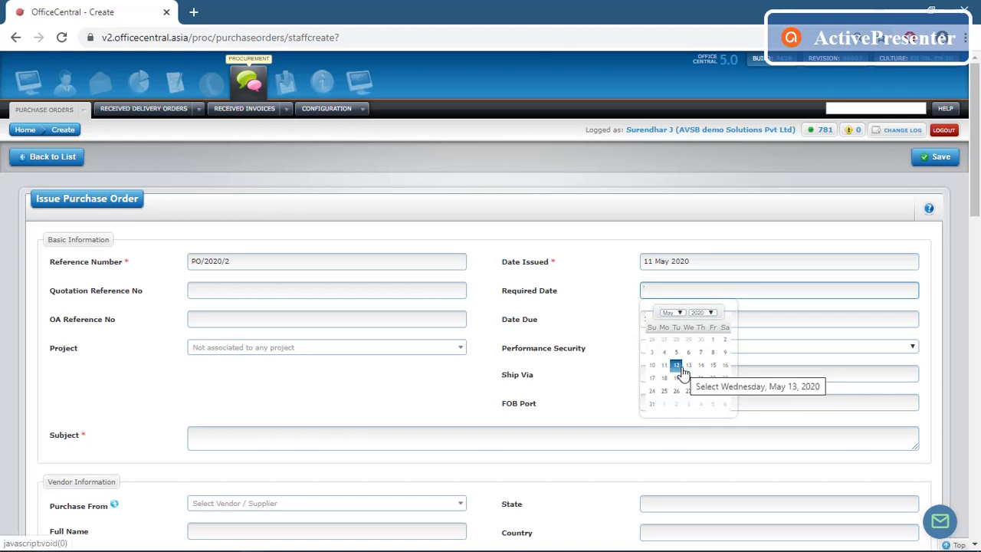
pyautogui.click(678, 367)
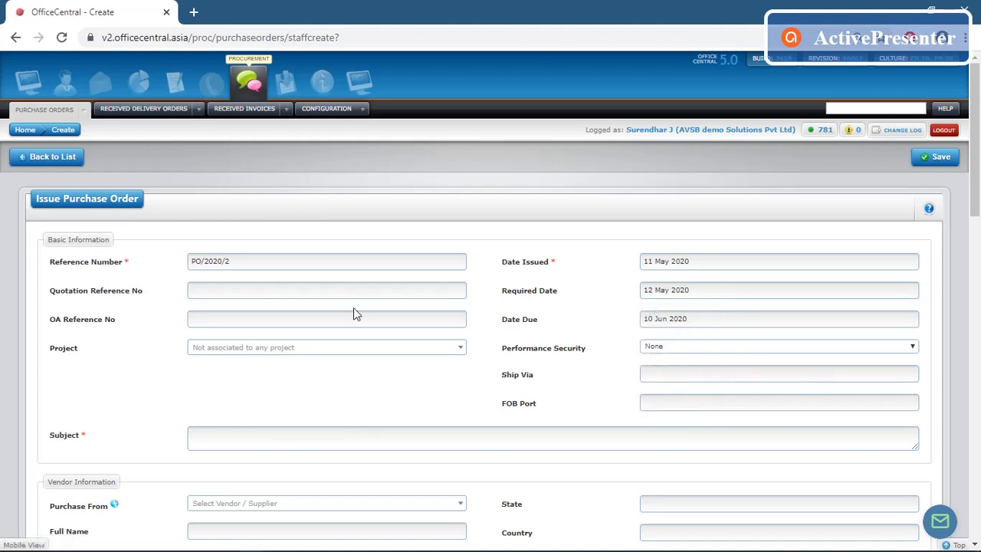
# - Fill in COUR as the shipping method and PO as the subject of the purchase order
pyautogui.click(297, 287)
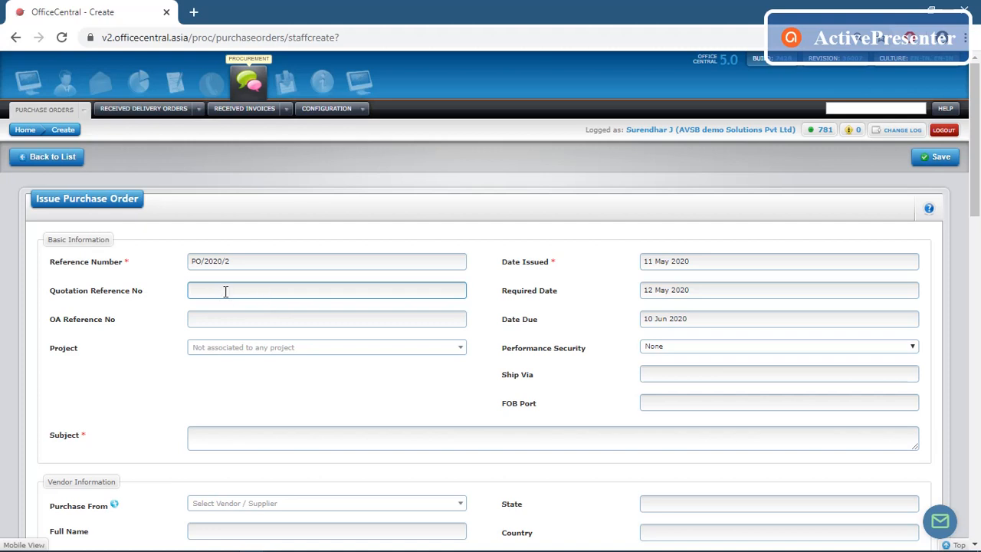
pyautogui.click(292, 349)
pyautogui.click(292, 350)
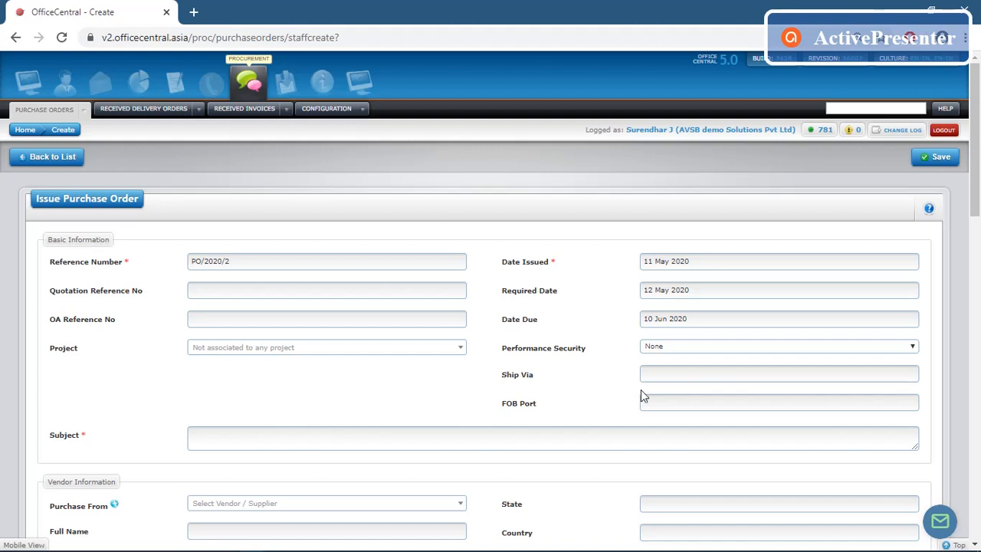
pyautogui.click(716, 374)
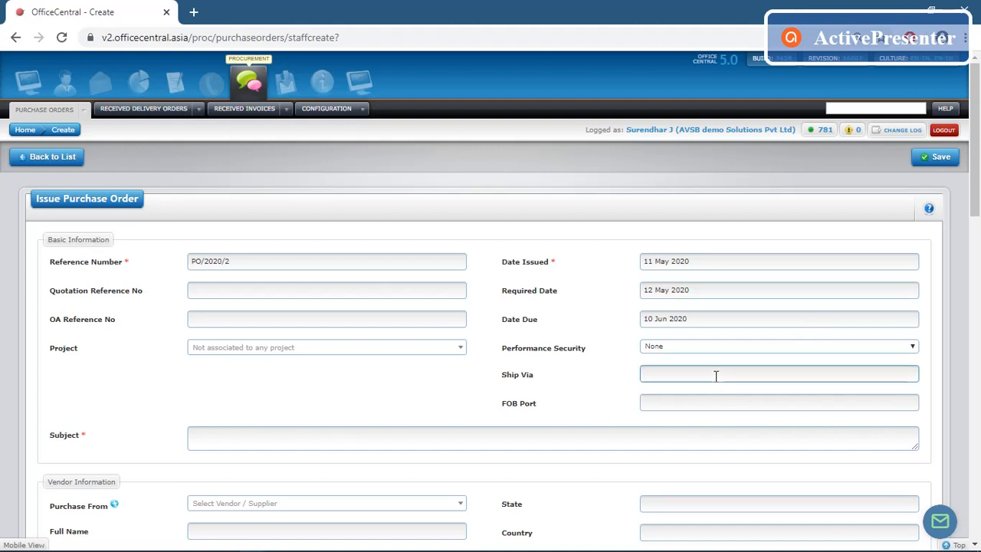
pyautogui.write('COUR')
pyautogui.click(395, 436)
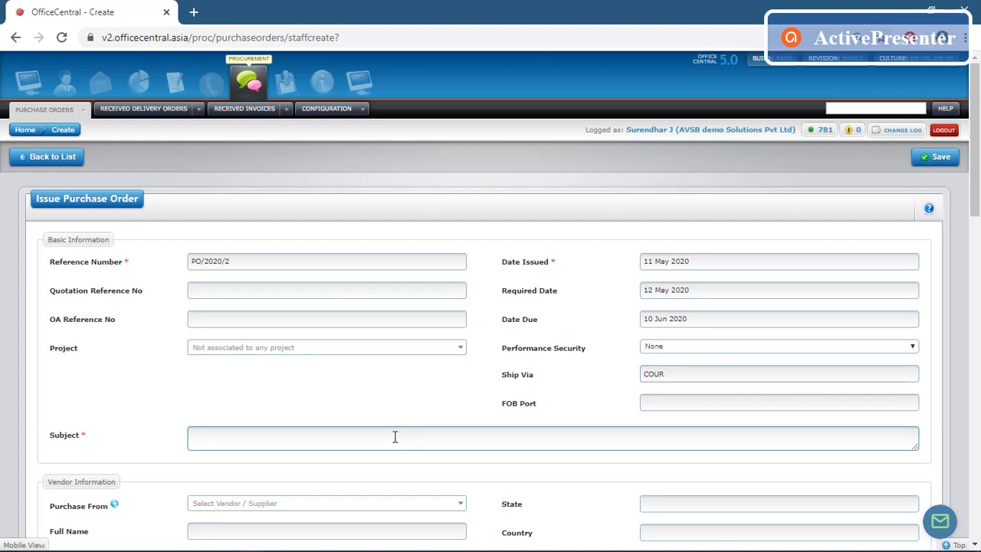
pyautogui.write('PO')
# - Find the vendor with the search text TAM and select Tamil Nadu Newsprint and Papers as the supplier
pyautogui.scroll(-4, 414, 207)
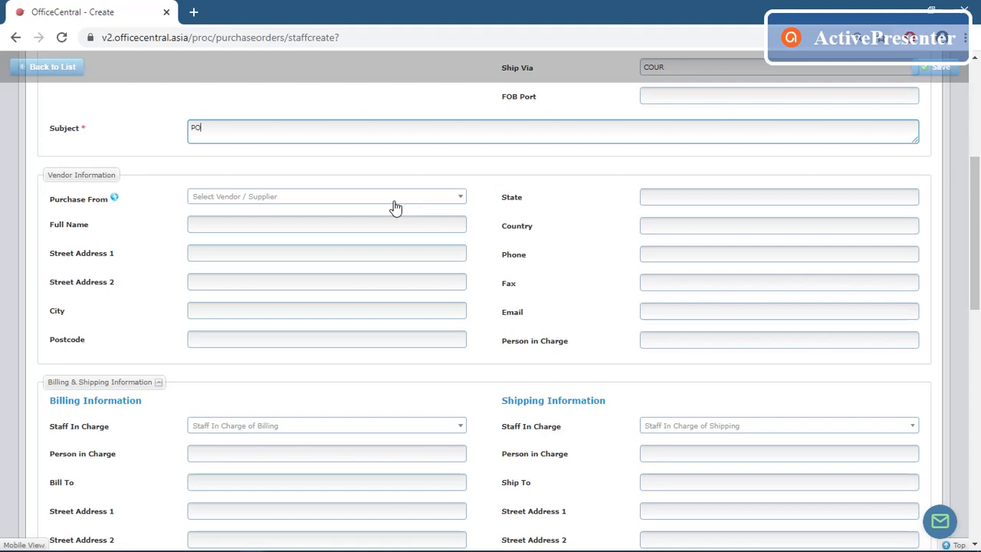
pyautogui.click(395, 207)
pyautogui.write('TAM')
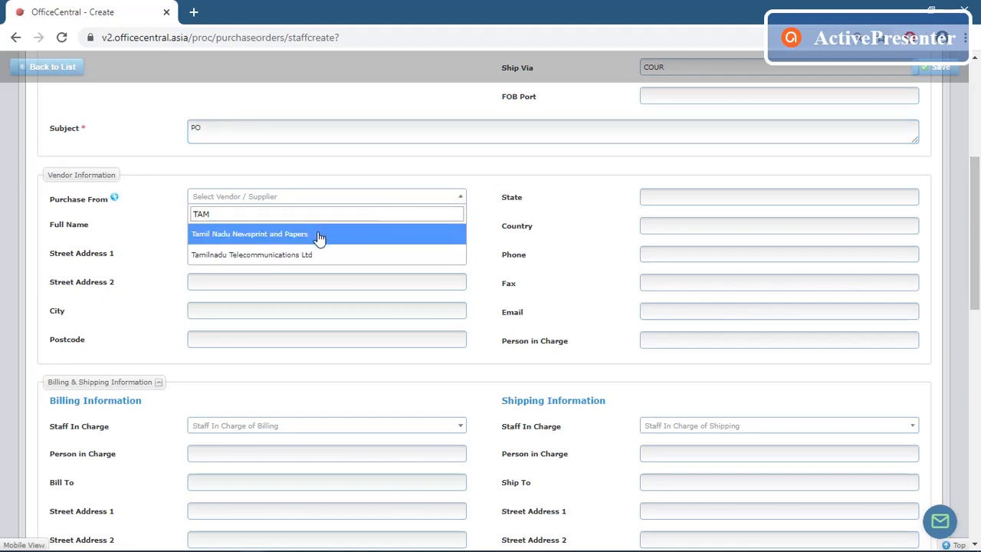
pyautogui.click(319, 238)
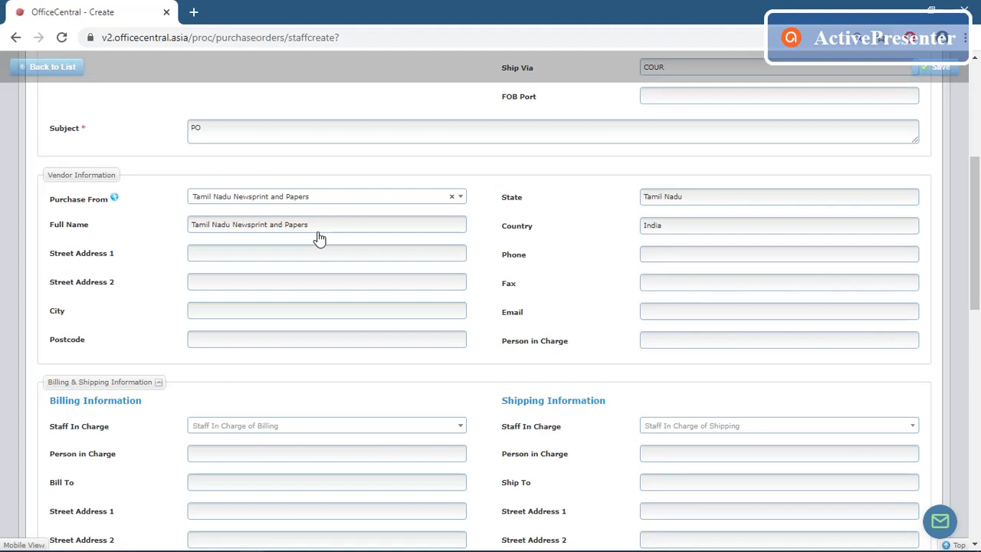
# - Assign the same staff member as staff in charge for both the billing and the shipping information
pyautogui.moveTo(976, 204); pyautogui.dragTo(978, 222)
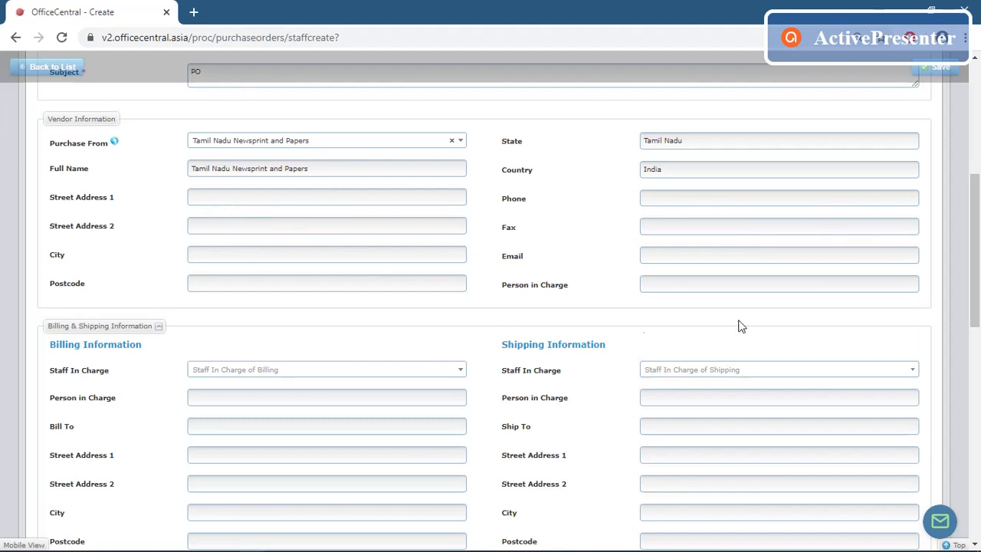
pyautogui.moveTo(975, 225); pyautogui.dragTo(980, 328)
pyautogui.scroll(1, 971, 309)
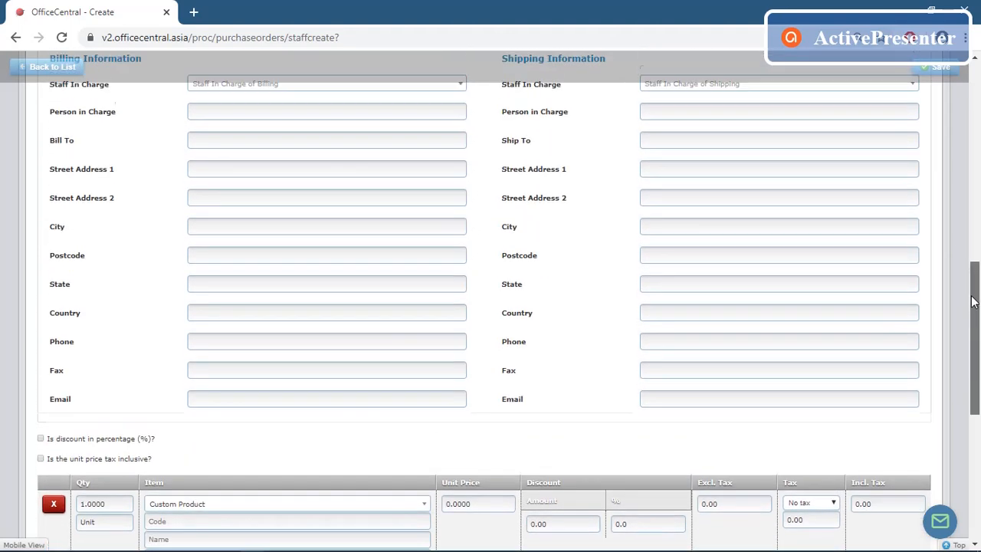
pyautogui.click(433, 104)
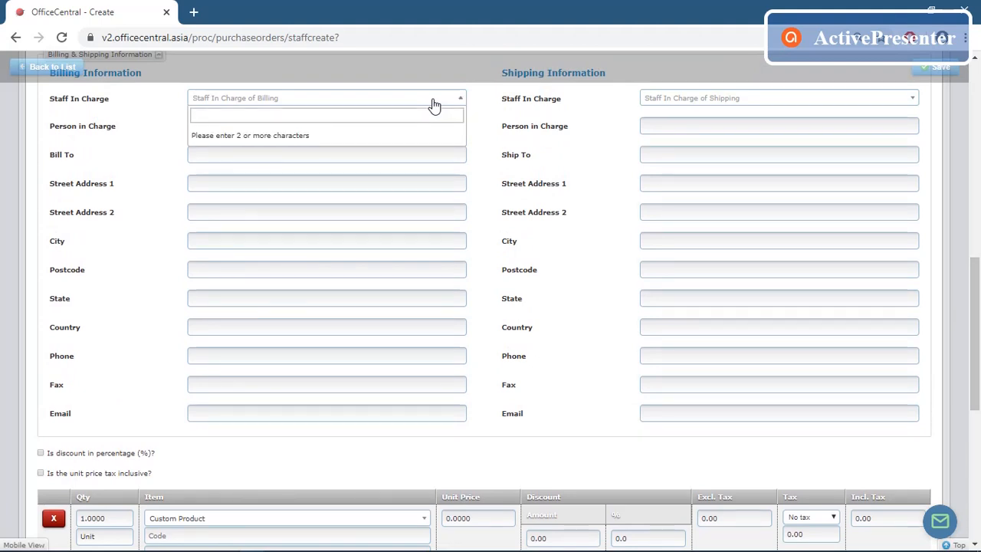
pyautogui.write('ZU')
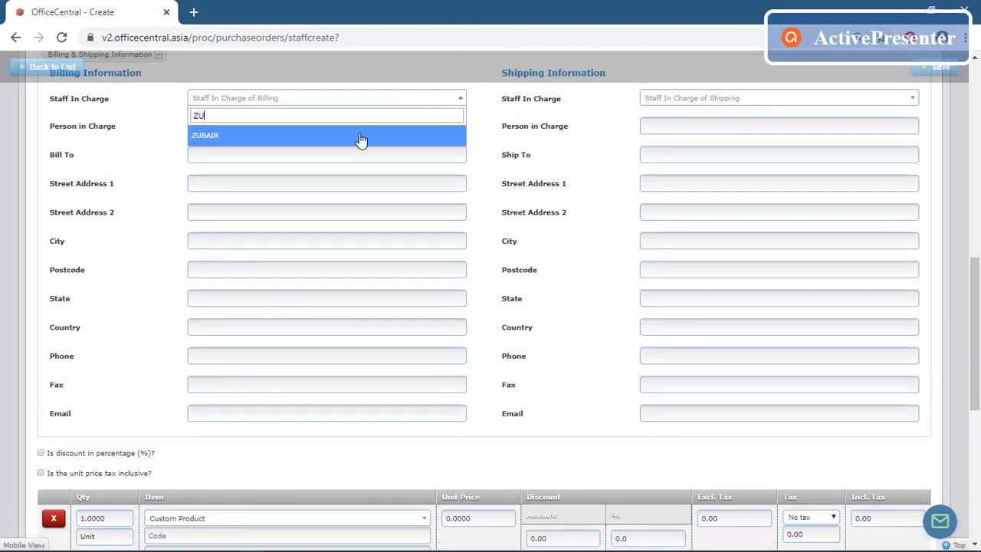
pyautogui.click(361, 138)
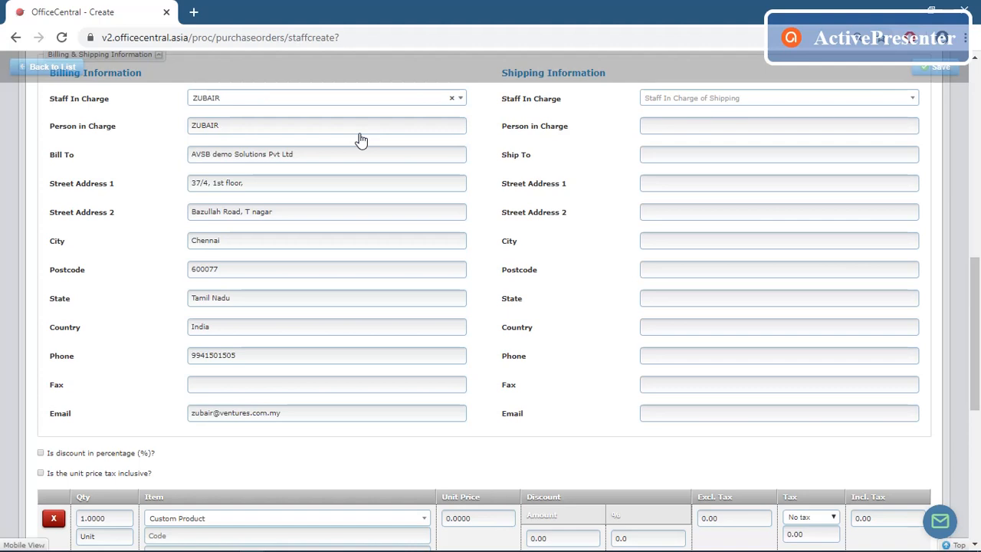
pyautogui.click(753, 103)
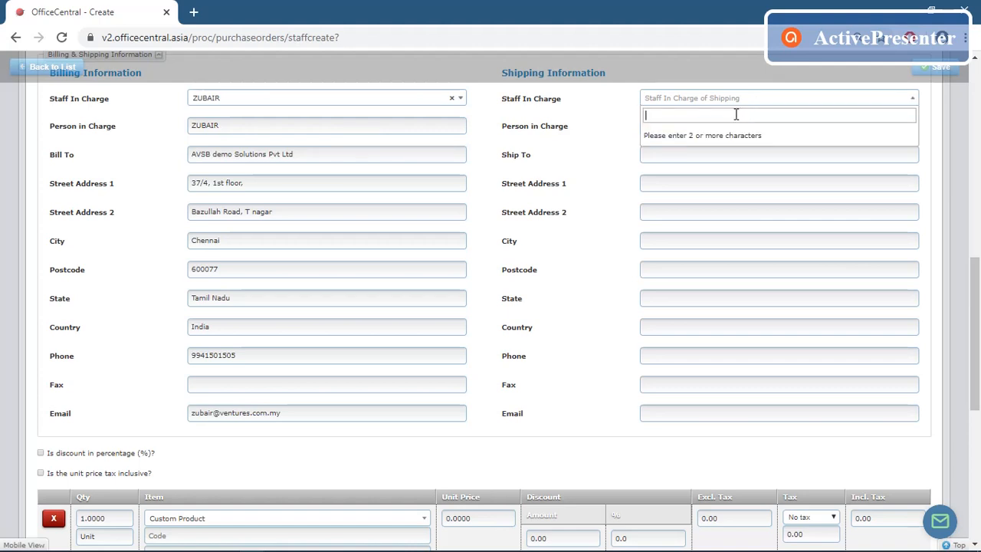
pyautogui.write('ZUB')
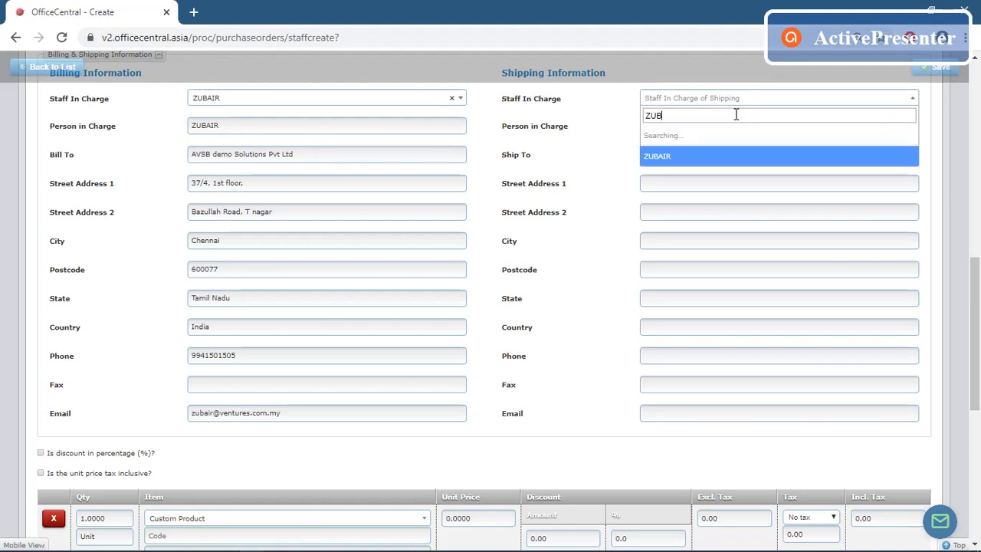
pyautogui.click(736, 138)
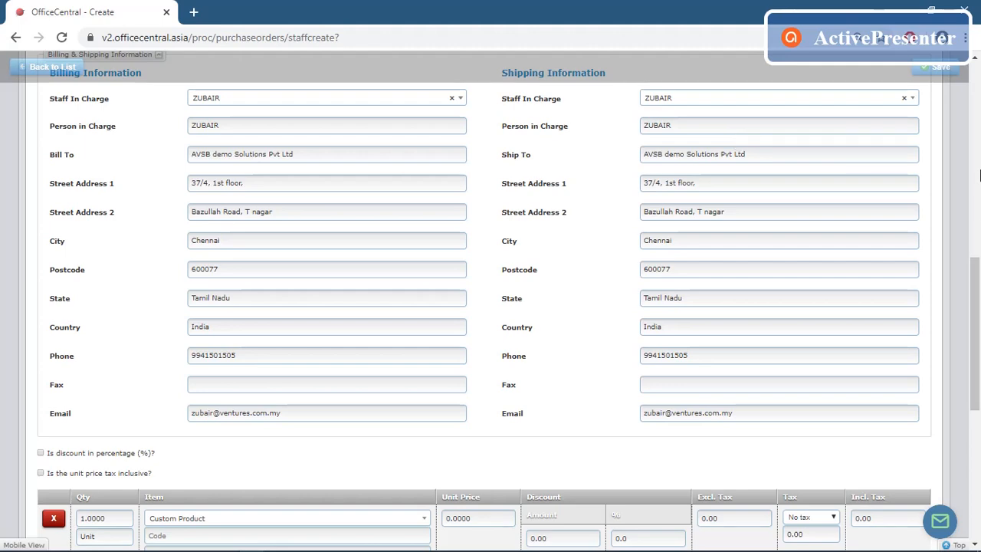
# - Search the products for LAP and choose (777) Laptop as the order's line item
pyautogui.scroll(-4, 978, 276)
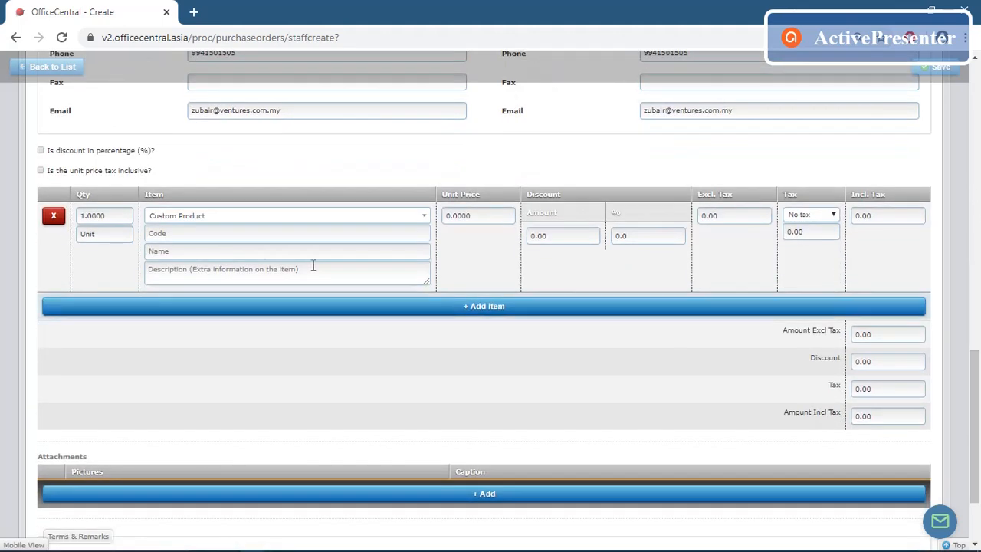
pyautogui.click(293, 217)
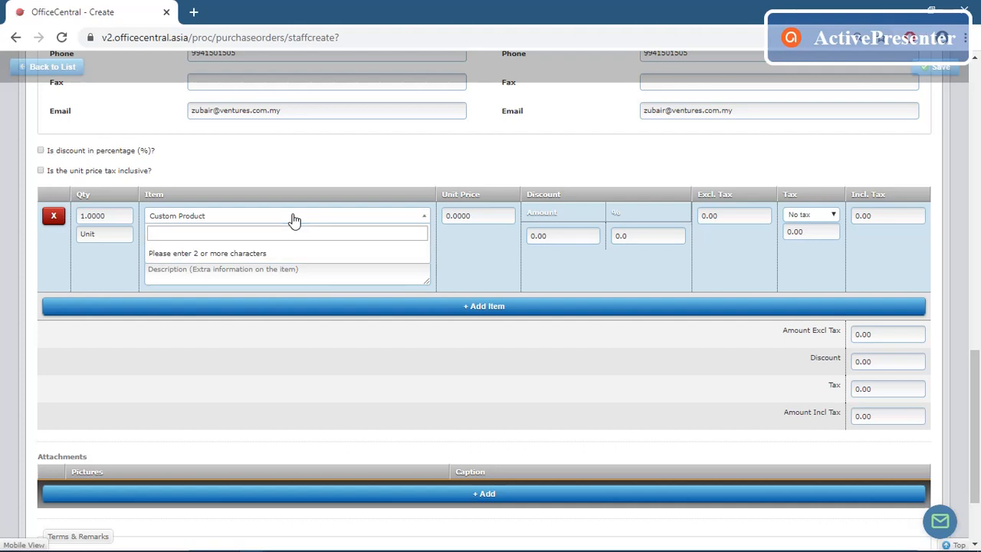
pyautogui.write('LAP')
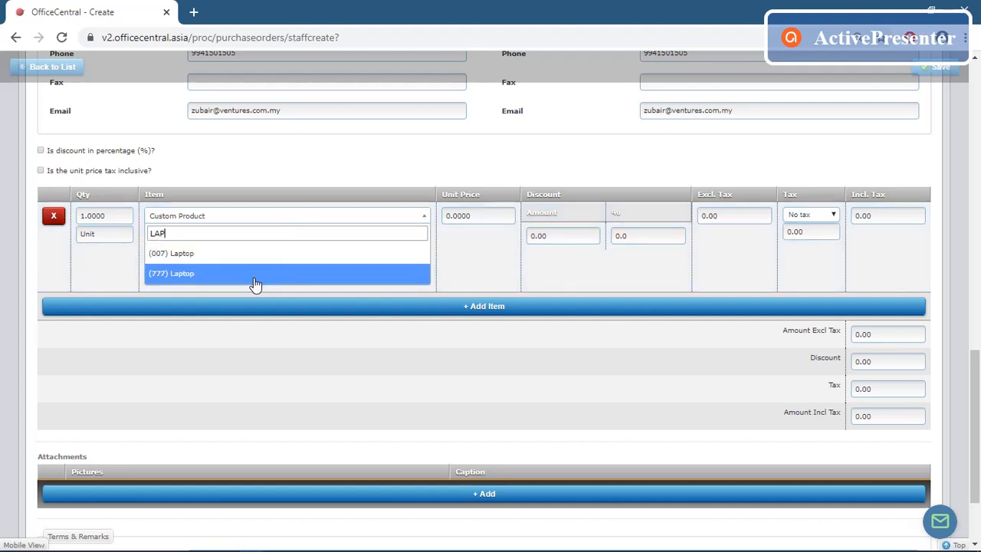
pyautogui.click(255, 274)
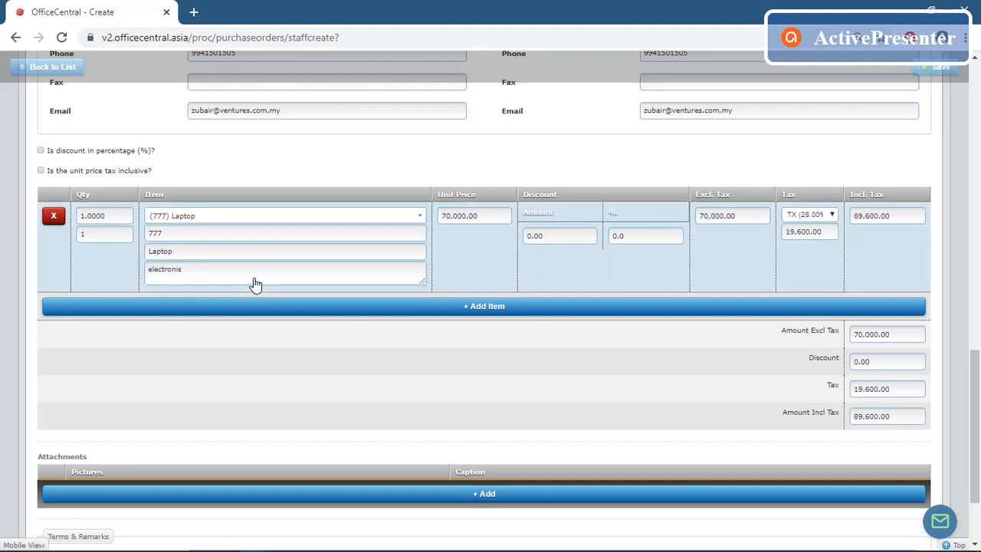
# - Set the laptop line's tax to TX (5.00%) and save the purchase order
pyautogui.click(831, 216)
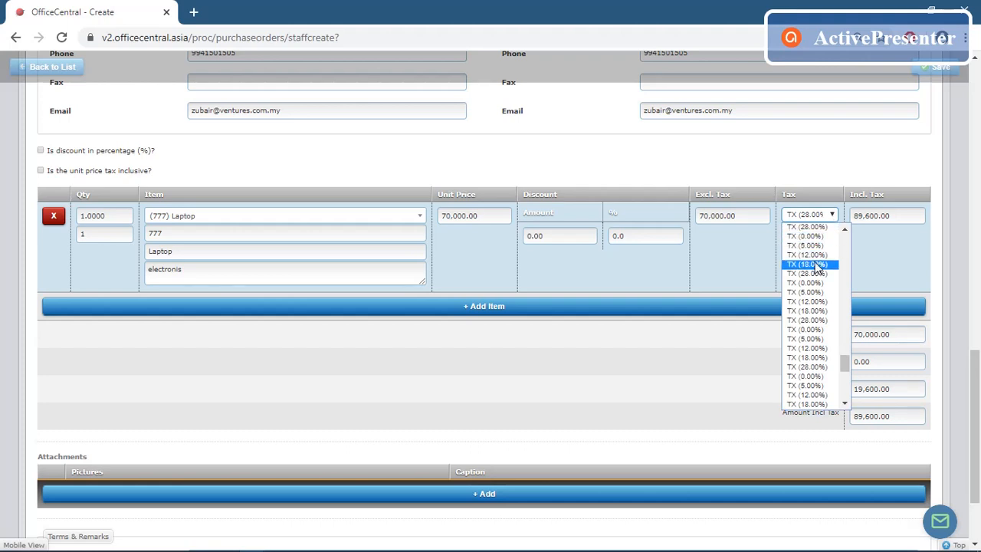
pyautogui.click(814, 389)
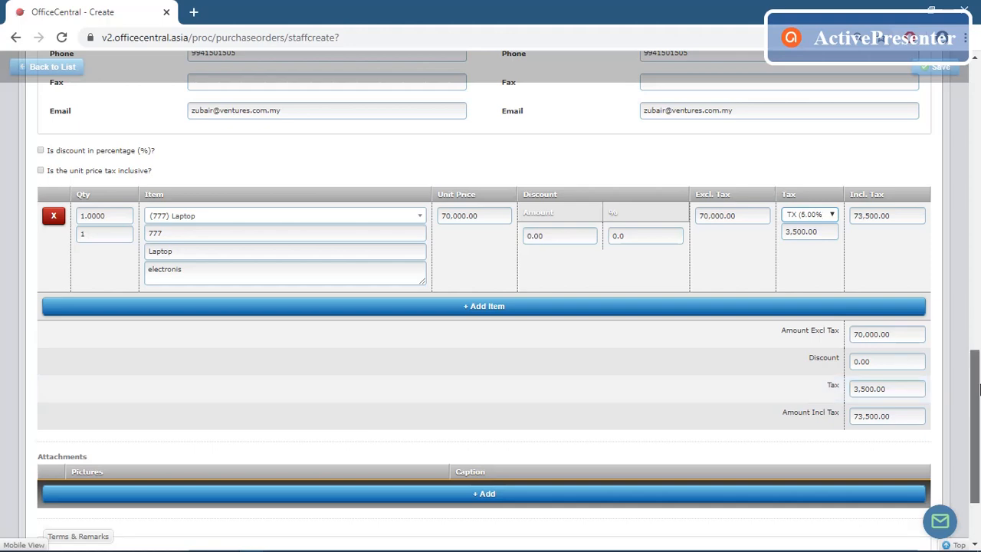
pyautogui.moveTo(978, 366); pyautogui.dragTo(978, 89)
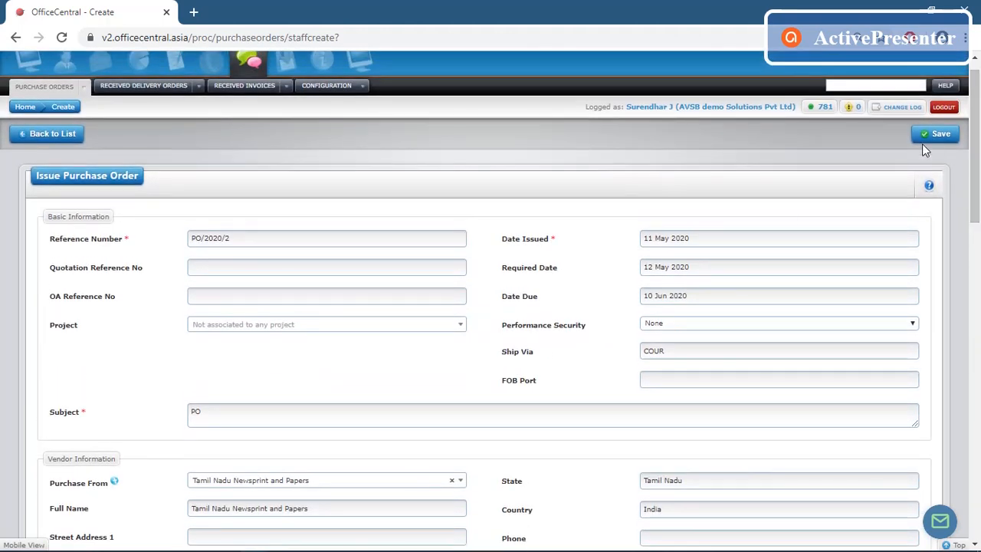
pyautogui.click(946, 143)
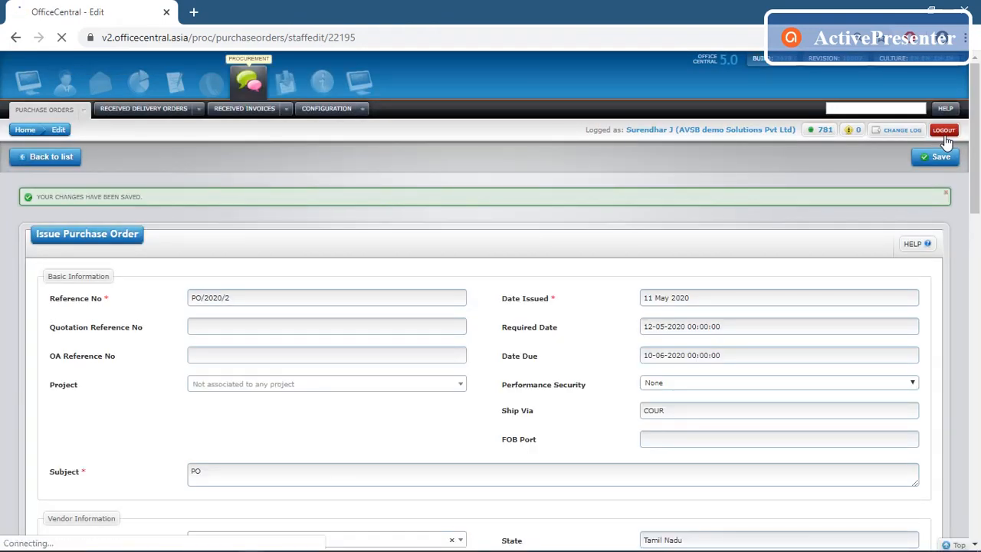
# - Return to the purchase order list and finalize the Tamil Nadu Newsprint and Papers order
pyautogui.click(66, 158)
pyautogui.click(66, 158)
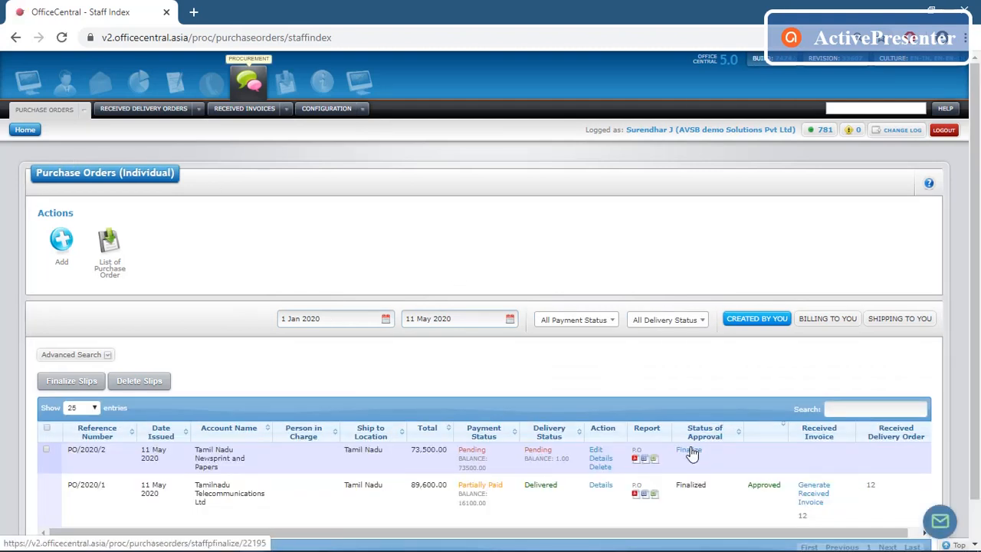
pyautogui.click(690, 450)
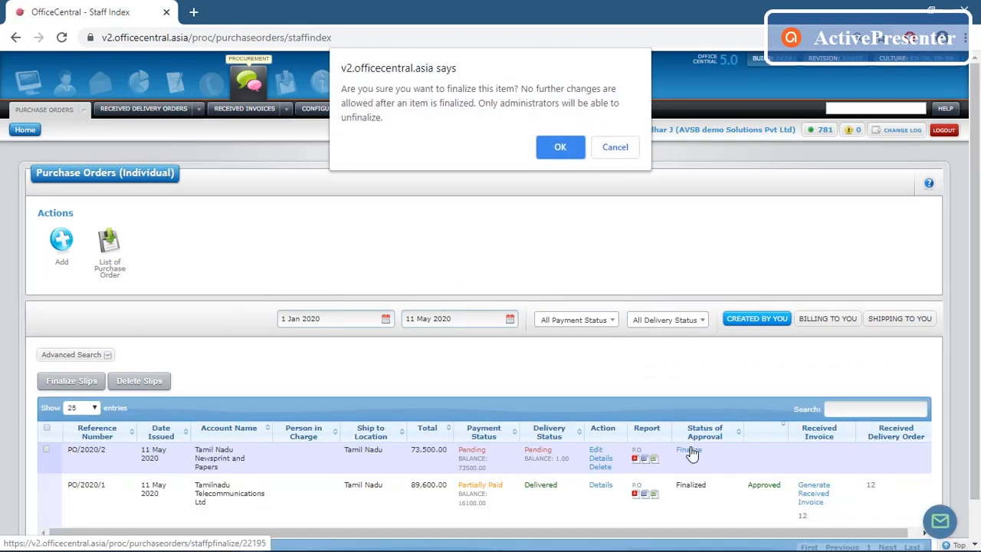
pyautogui.click(560, 148)
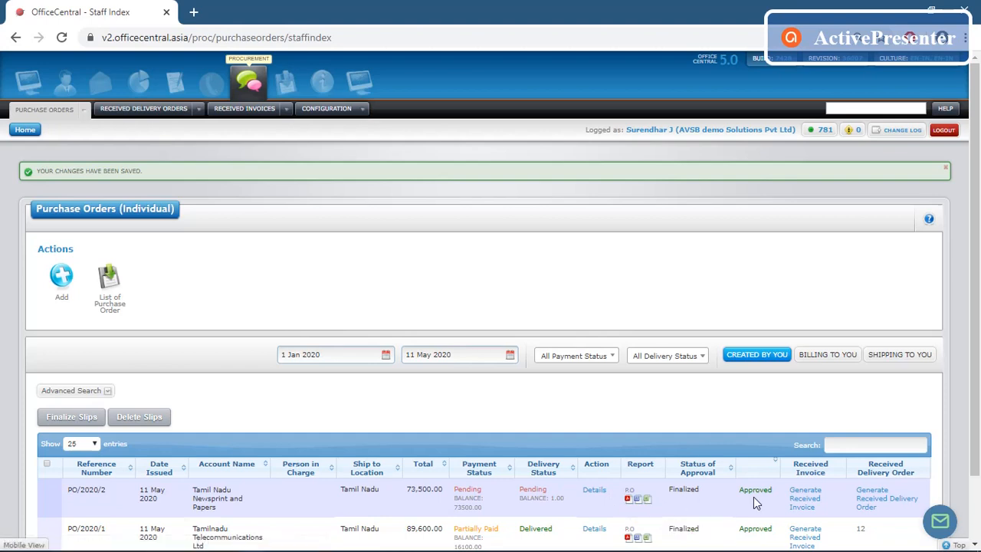
# - Generate a received delivery order for the Tamil Nadu Newsprint and Papers purchase, entering its order reference number and Headquarters as the location
pyautogui.scroll(-2, 974, 304)
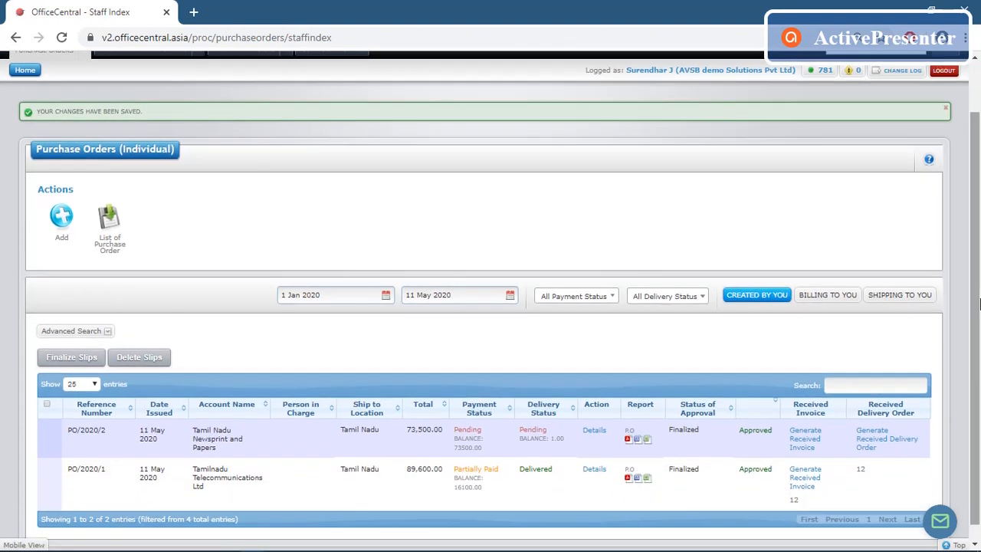
pyautogui.click(868, 443)
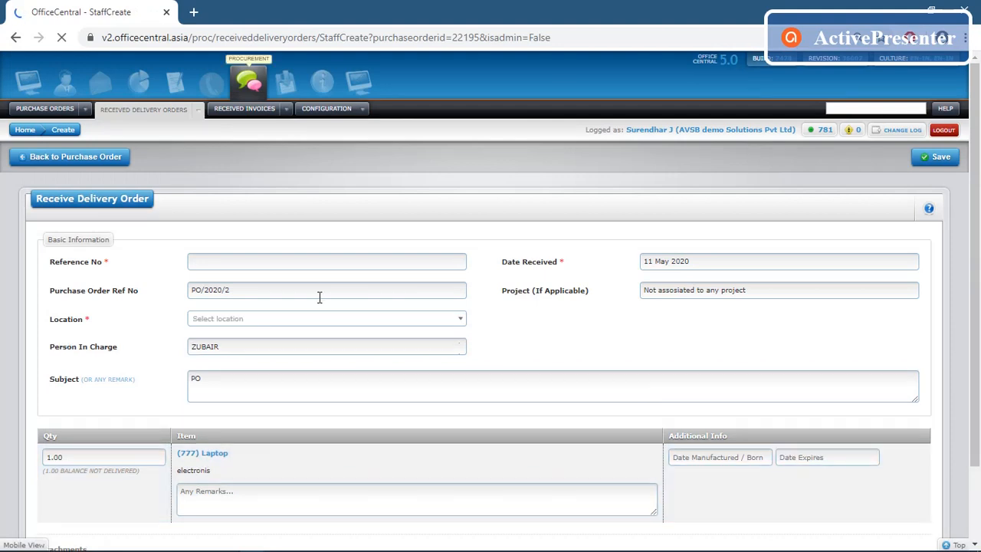
pyautogui.click(250, 258)
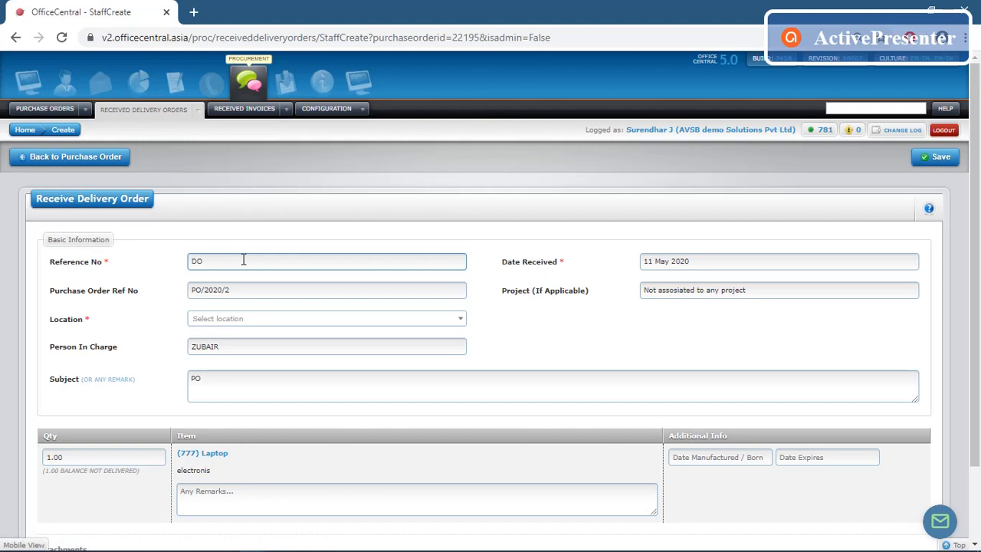
pyautogui.write('DO/2020/2')
pyautogui.click(322, 319)
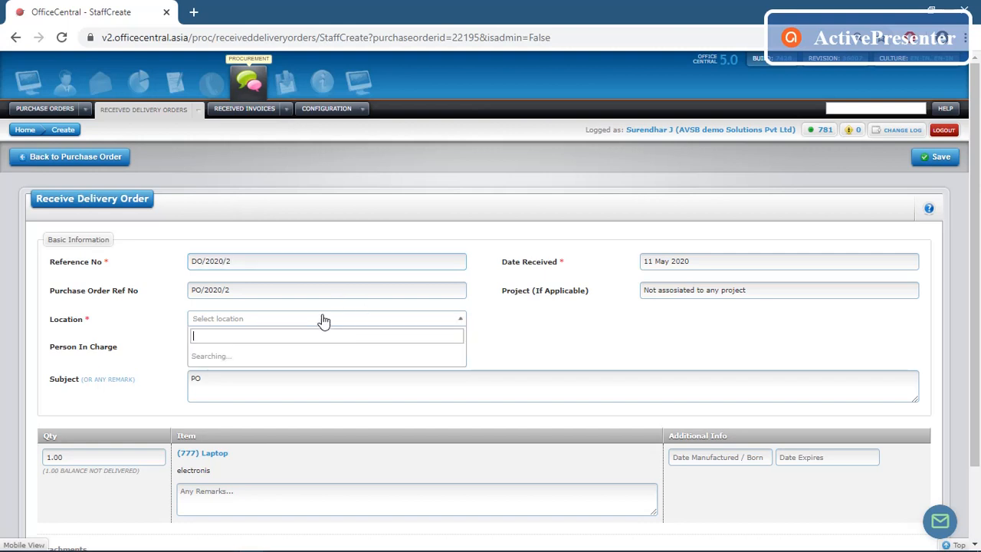
pyautogui.click(305, 361)
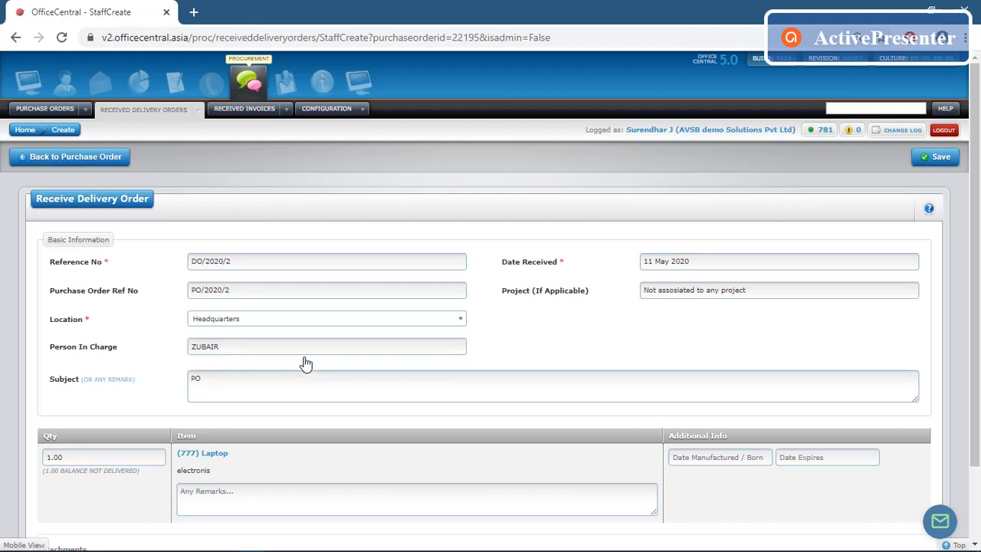
# - Change the delivery order's subject to DO and save the delivery order
pyautogui.click(377, 380)
pyautogui.press('BackSpace')
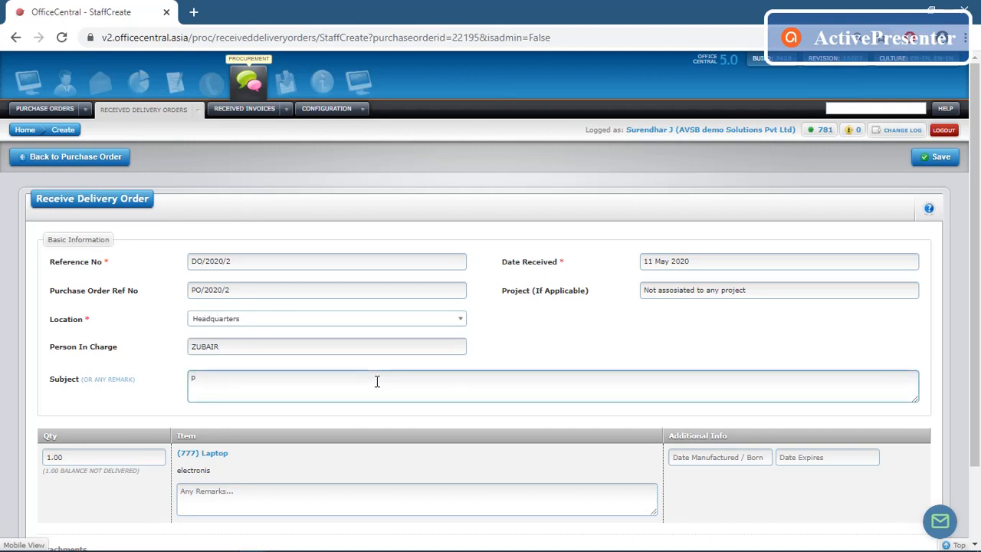
pyautogui.write('O')
pyautogui.moveTo(978, 306); pyautogui.dragTo(979, 394)
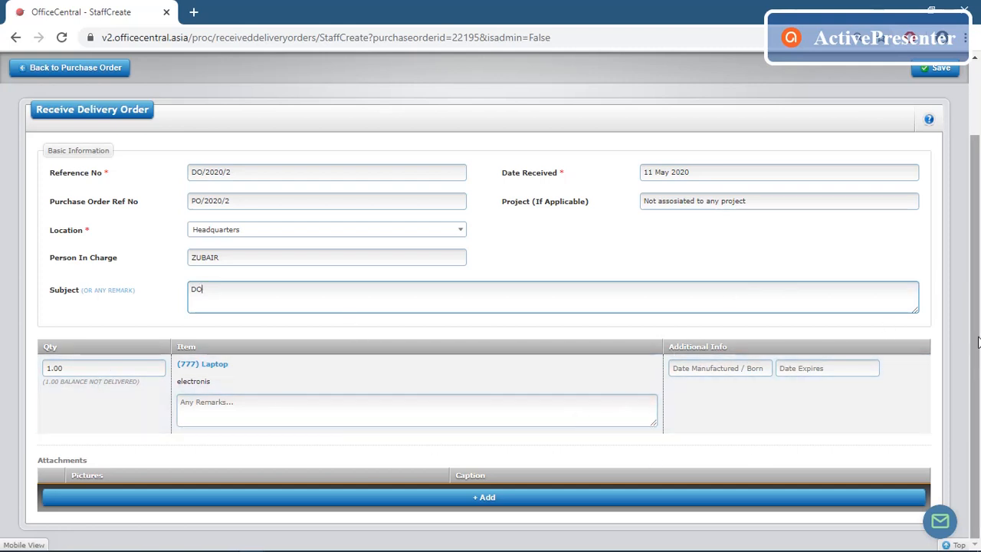
pyautogui.scroll(1, 979, 276)
pyautogui.scroll(1, 979, 275)
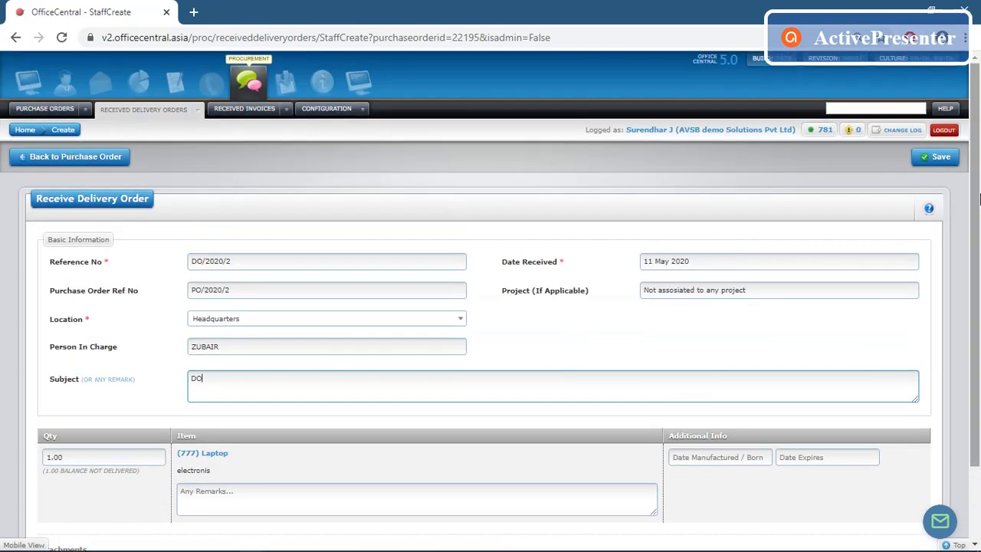
pyautogui.click(940, 158)
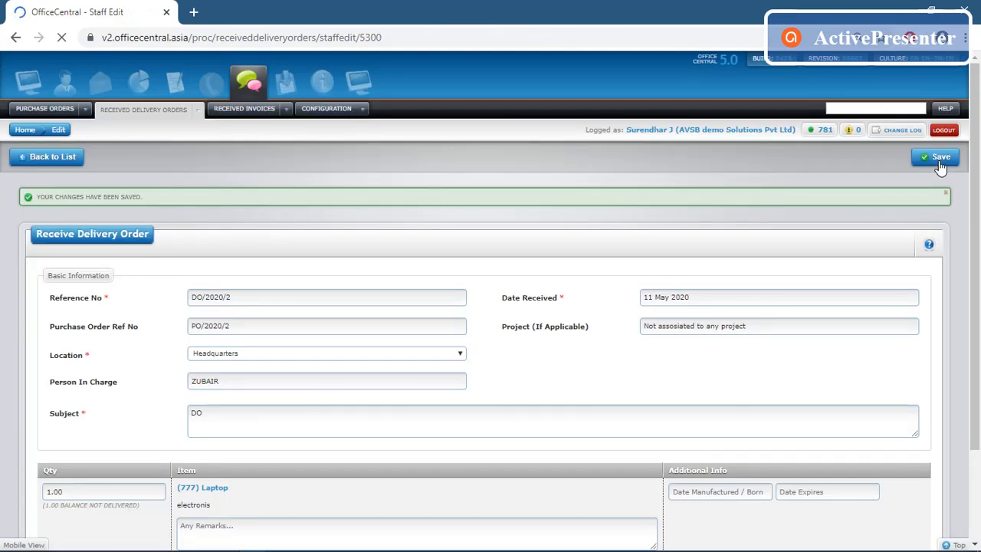
# - Return to the received delivery order list and finalize the Tamil Nadu Newsprint and Papers delivery order
pyautogui.click(56, 156)
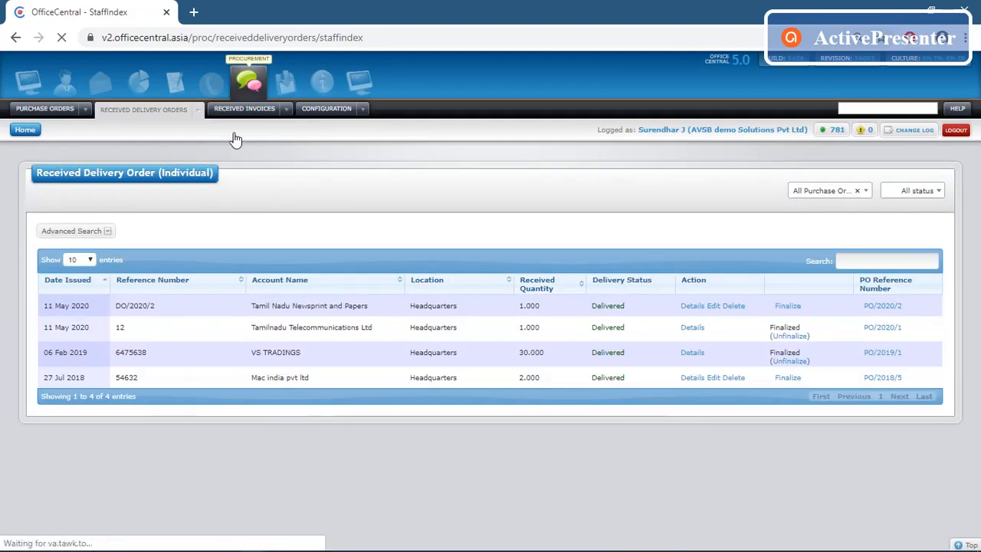
pyautogui.click(788, 306)
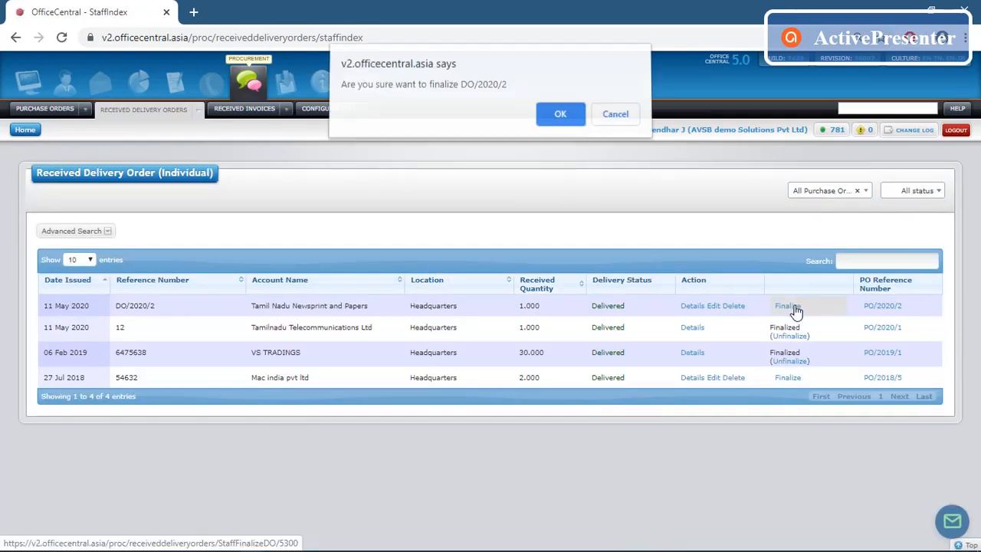
pyautogui.click(560, 119)
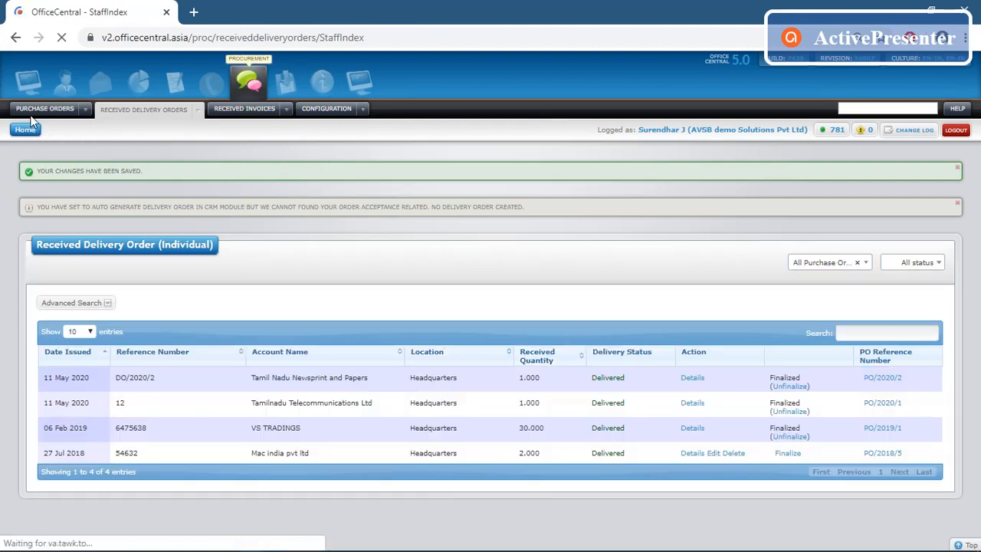
# - From the personal purchase order list, generate a received invoice for Tamil Nadu Newsprint and Papers with reference number INV/2020/2
pyautogui.click(85, 109)
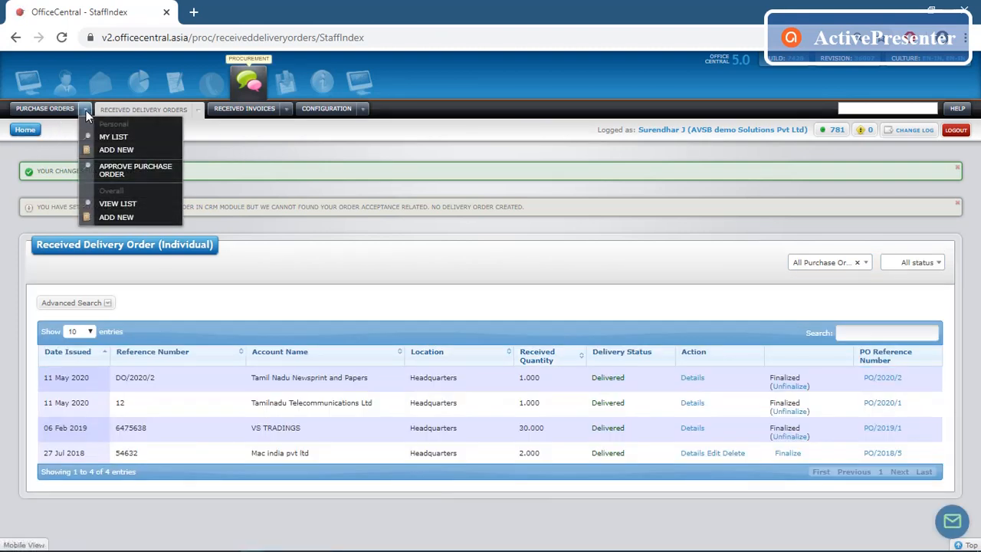
pyautogui.click(121, 147)
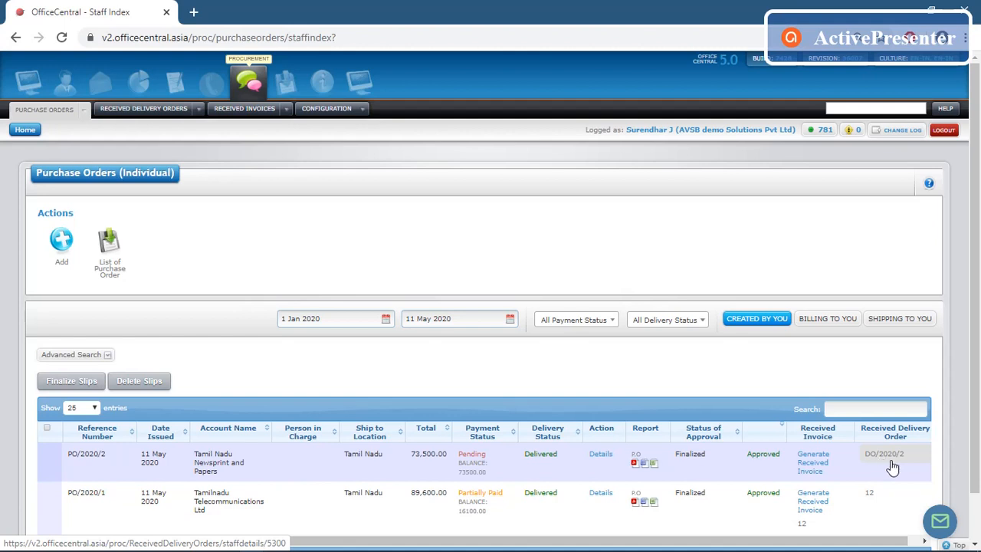
pyautogui.click(808, 464)
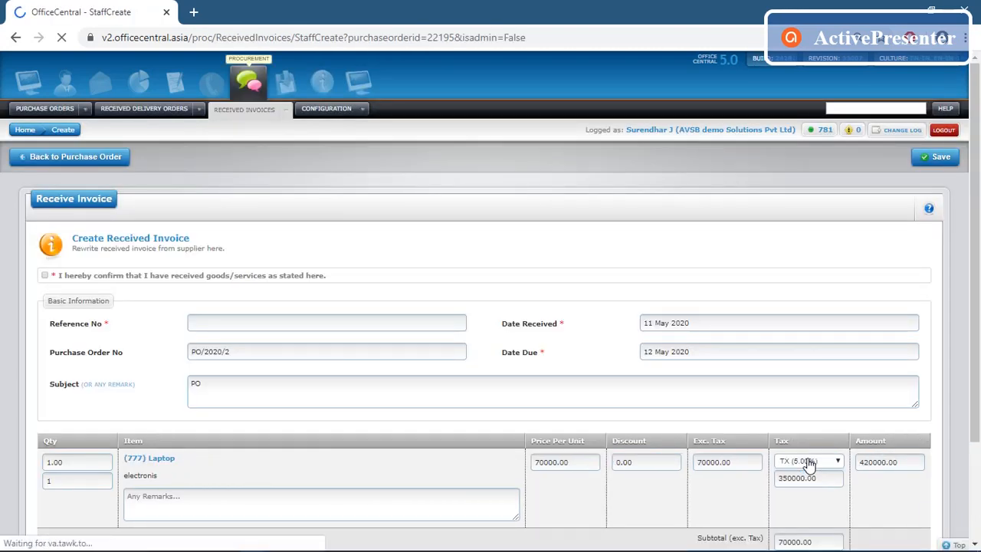
pyautogui.click(431, 325)
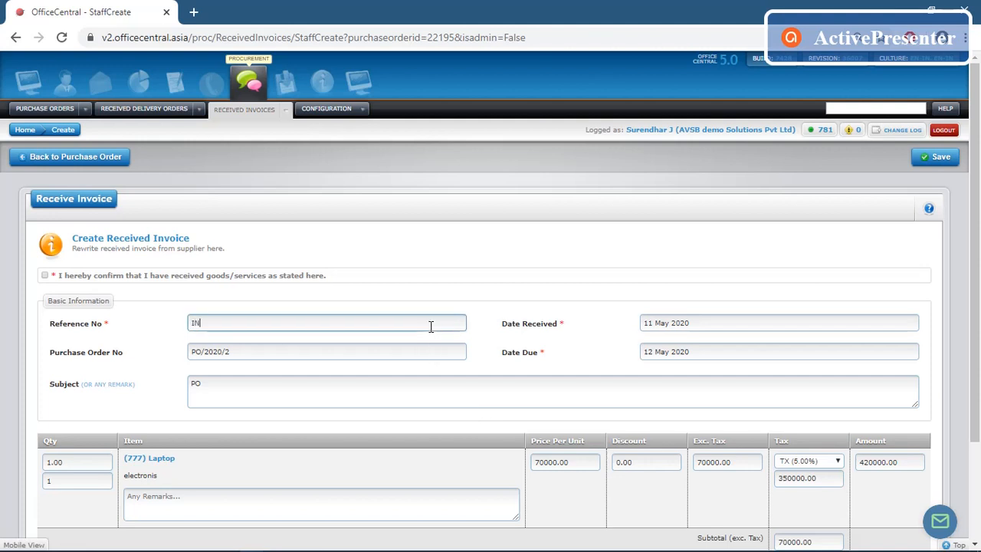
pyautogui.write('INV/2020/2')
# - Replace the received invoice's subject with INVOICE
pyautogui.click(387, 383)
pyautogui.press('BackSpace')
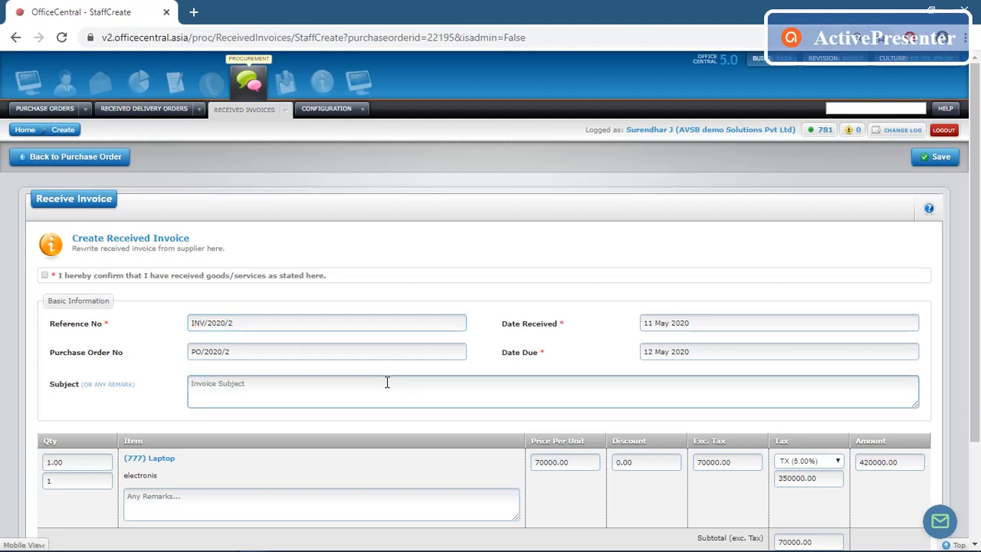
pyautogui.write('i')
pyautogui.press('capslock')
pyautogui.write('NV')
pyautogui.press('BackSpace')
pyautogui.press('BackSpace')
pyautogui.press('BackSpace')
pyautogui.write('I')
# - Try reselecting TX (5.00%) and then TX (0.00%) as the laptop line's tax
pyautogui.moveTo(979, 335); pyautogui.dragTo(978, 420)
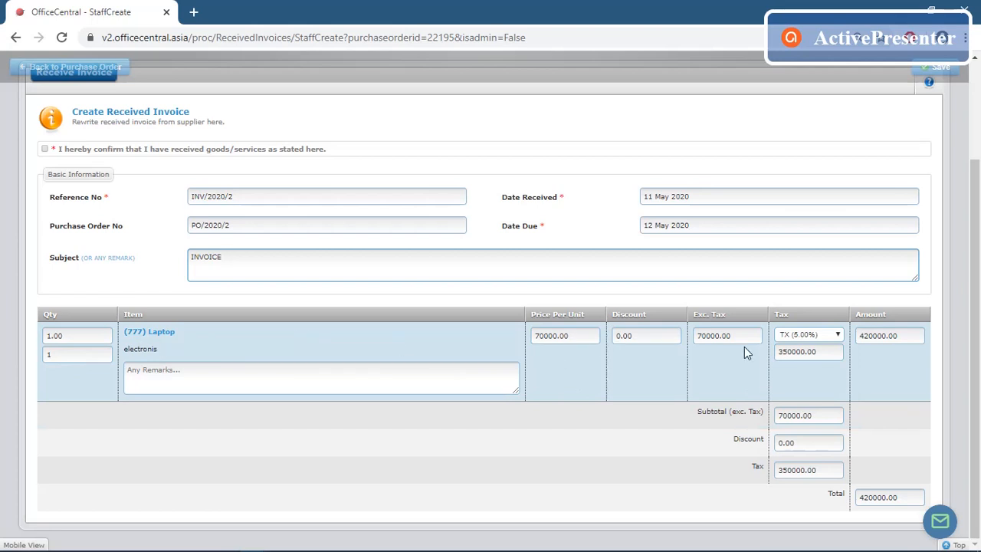
pyautogui.click(841, 339)
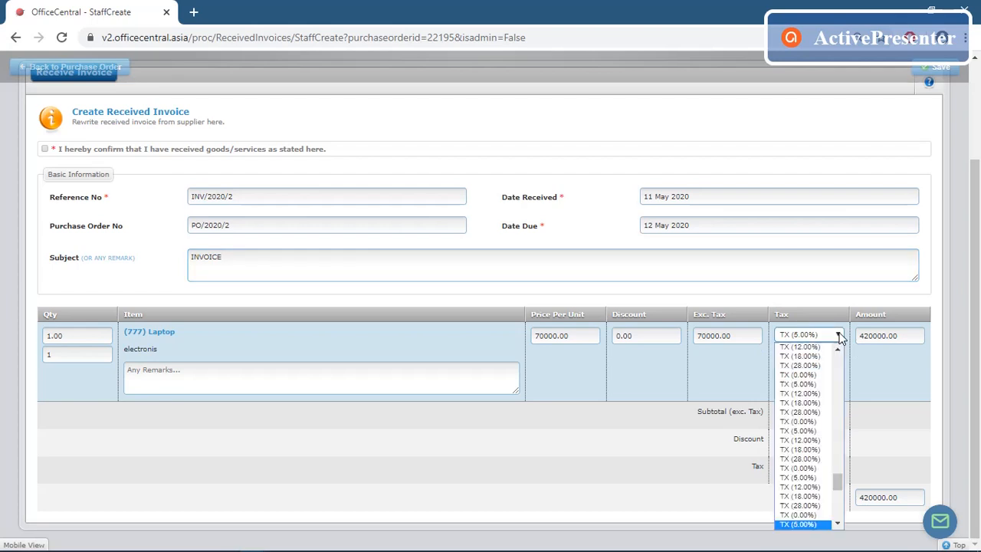
pyautogui.click(810, 524)
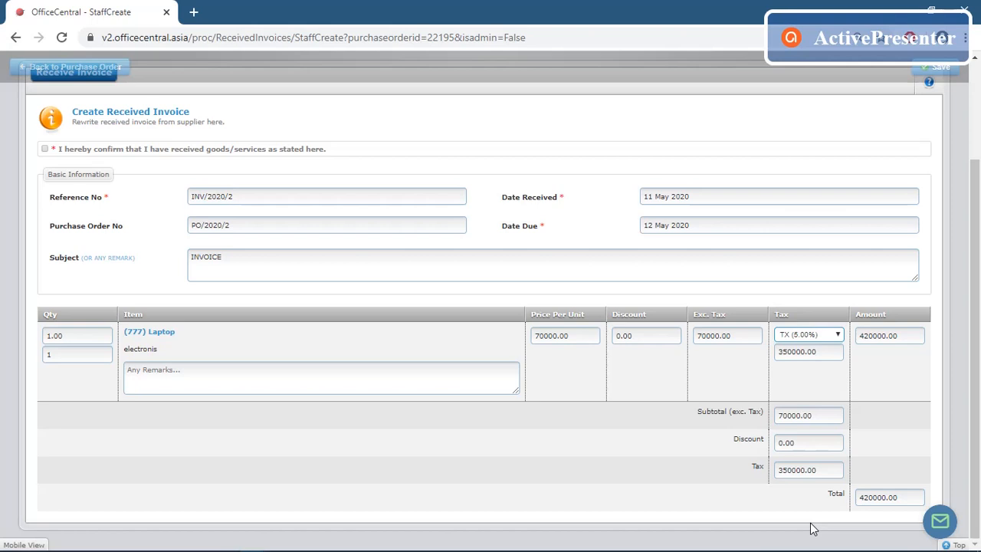
pyautogui.click(839, 336)
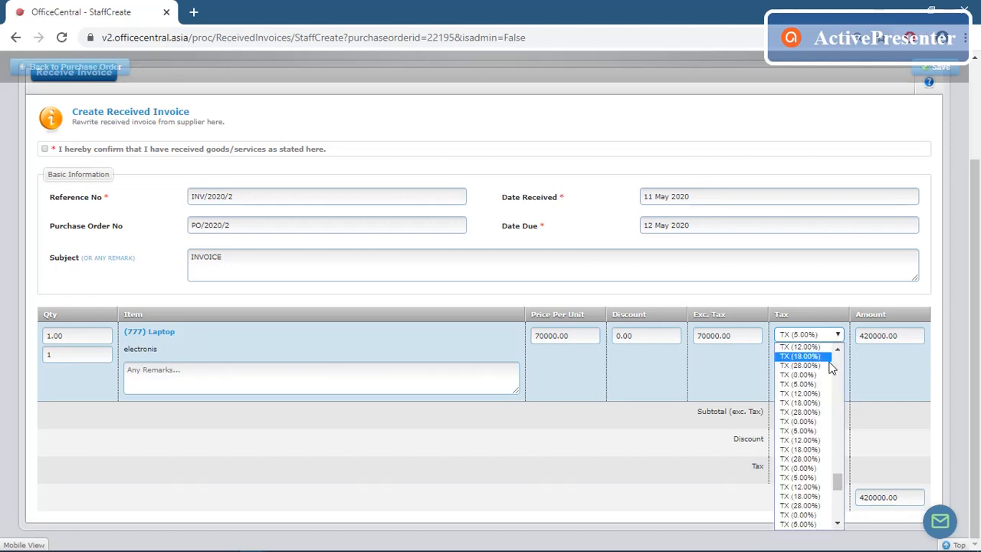
pyautogui.click(800, 374)
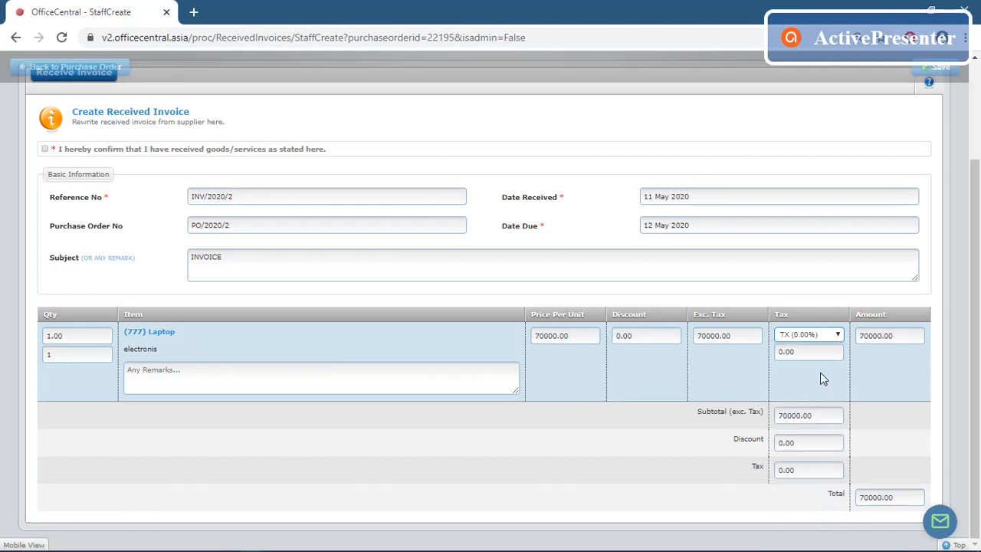
pyautogui.click(871, 335)
pyautogui.doubleClick(871, 335)
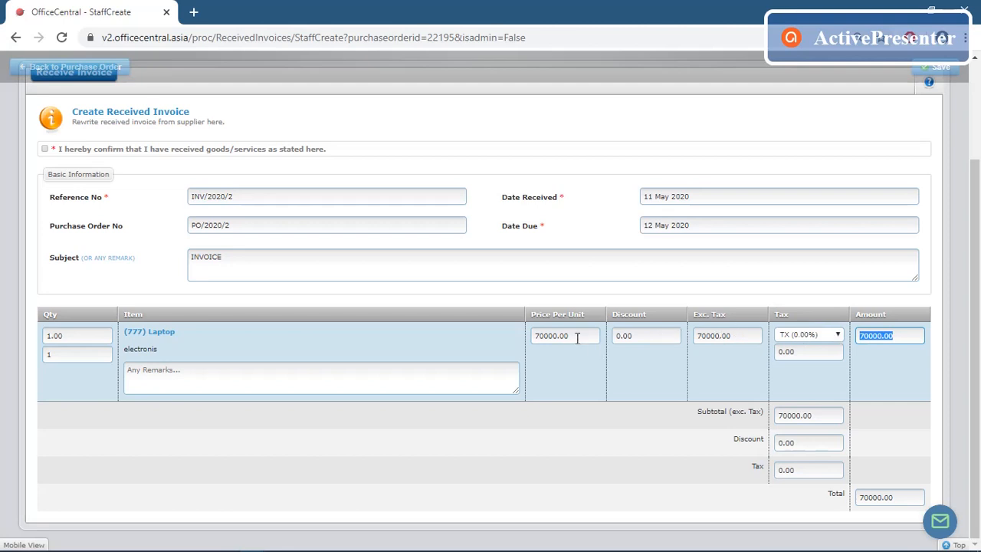
# - Set the laptop line's tax to TX (5.00%) and save the invoice with receipt of the goods confirmed
pyautogui.click(837, 337)
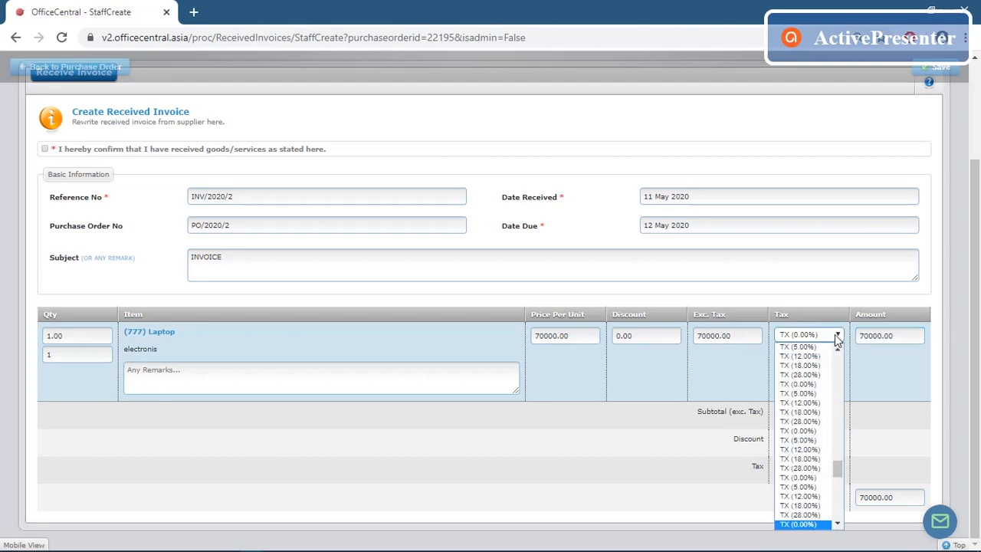
pyautogui.click(800, 487)
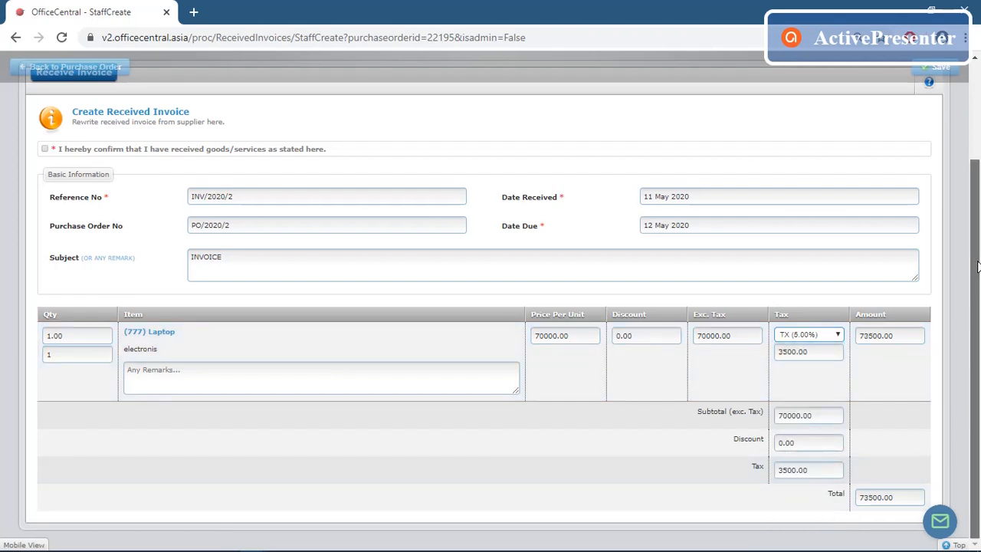
pyautogui.moveTo(979, 313); pyautogui.dragTo(979, 208)
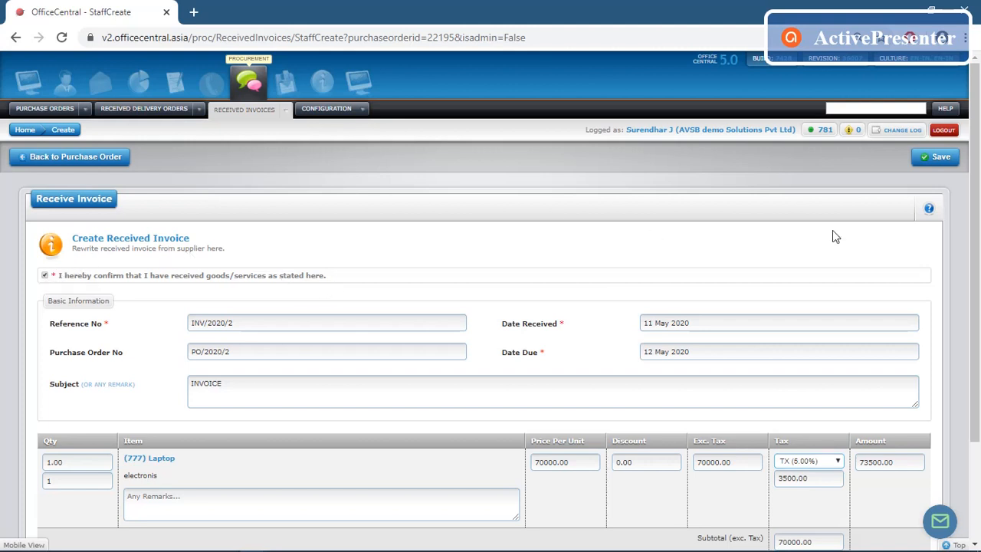
pyautogui.moveTo(975, 235); pyautogui.dragTo(980, 216)
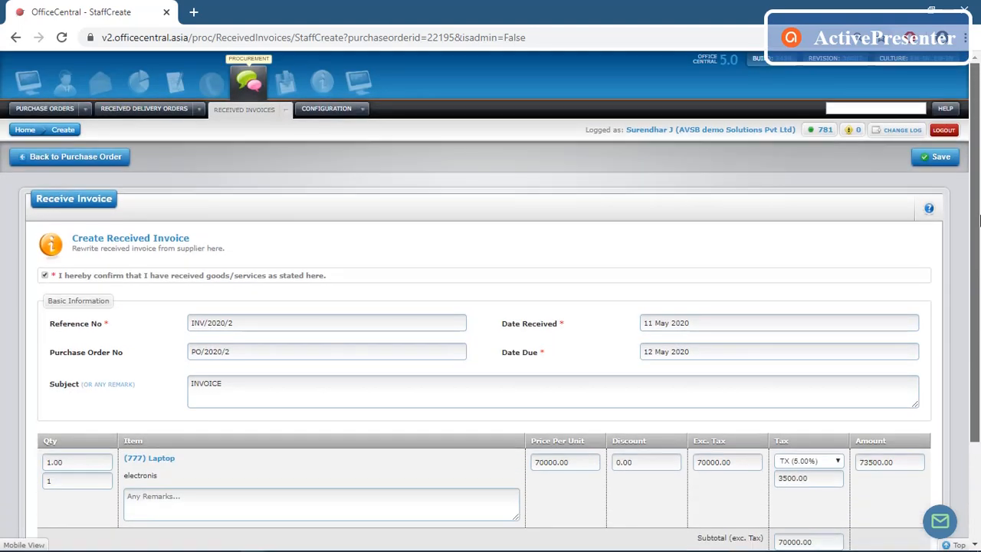
pyautogui.click(943, 158)
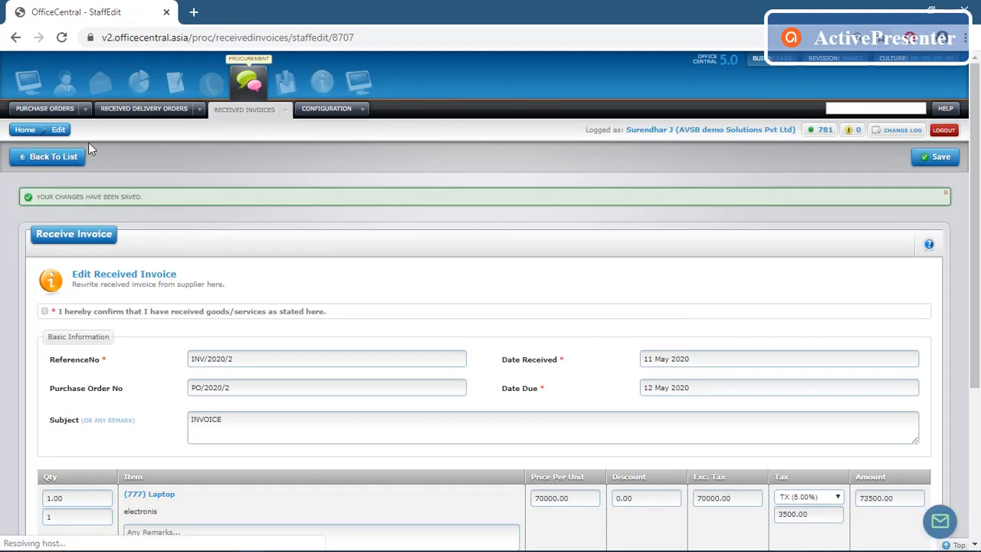
# - Return to the received invoices list and finalize invoice INV/2020/2
pyautogui.click(68, 161)
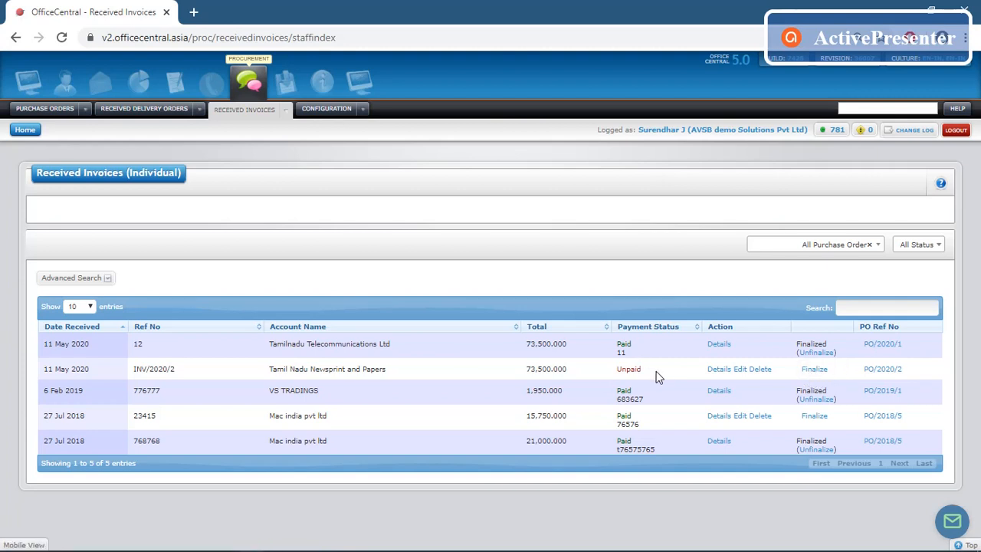
pyautogui.click(812, 371)
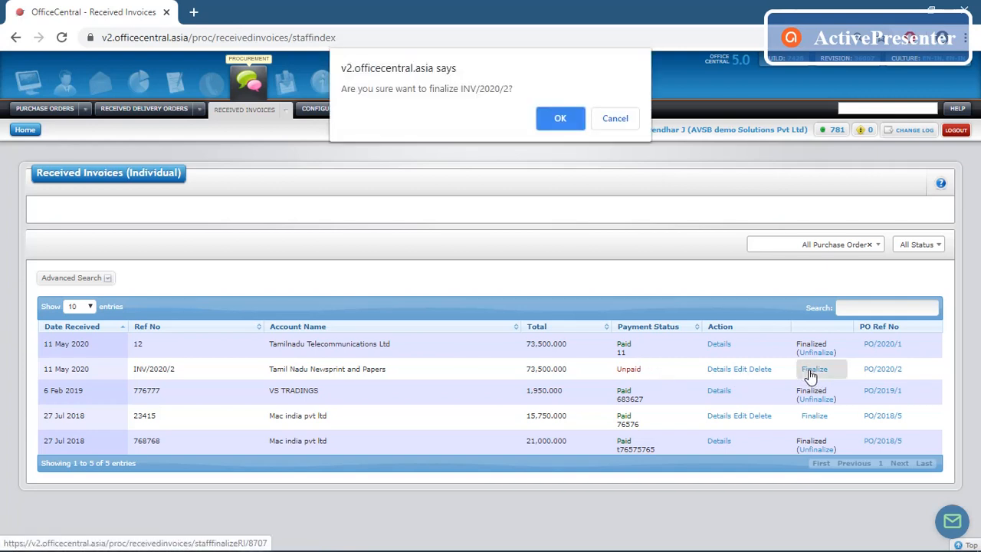
pyautogui.click(558, 121)
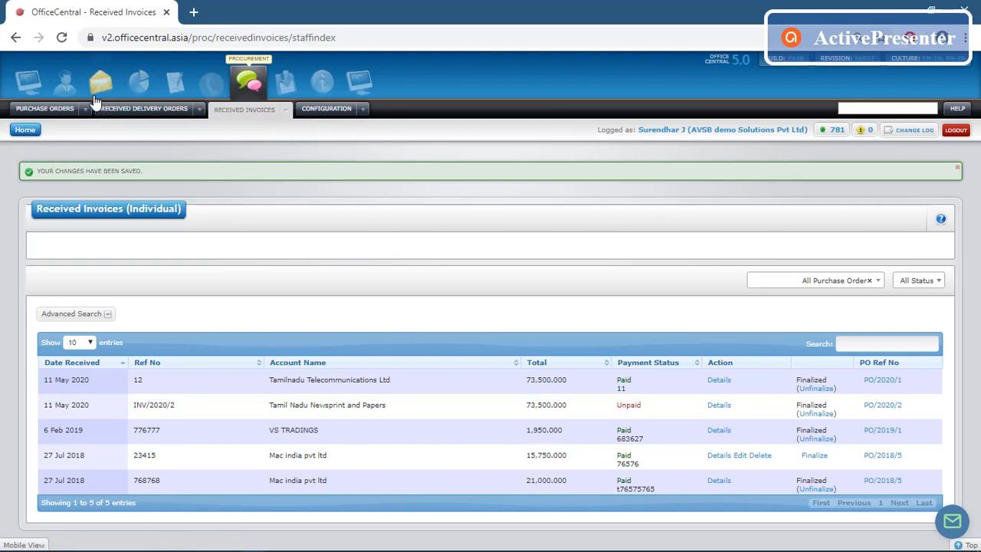
# - Open the personal purchase orders list to check the payment status of the Tamil Nadu Newsprint and Papers order
pyautogui.moveTo(85, 108)
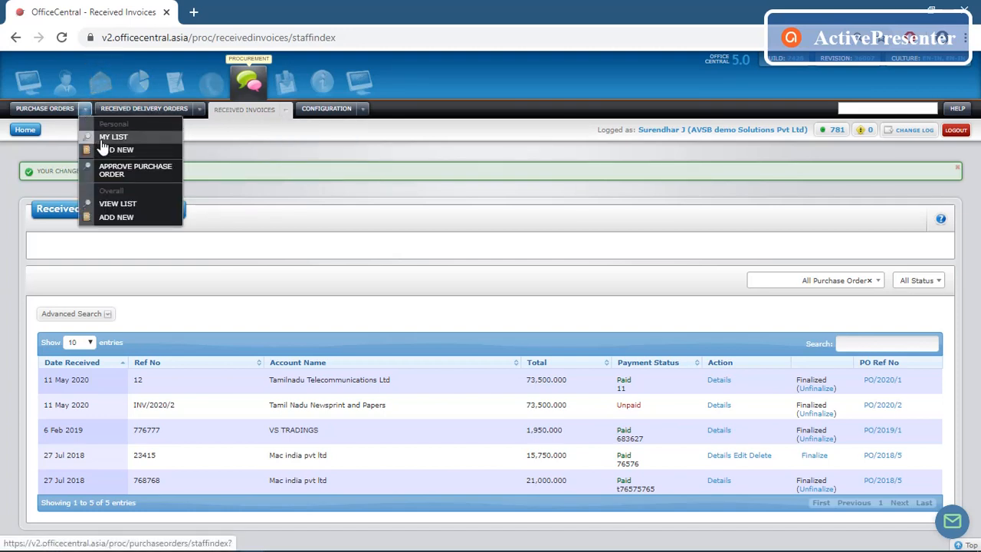
pyautogui.click(102, 146)
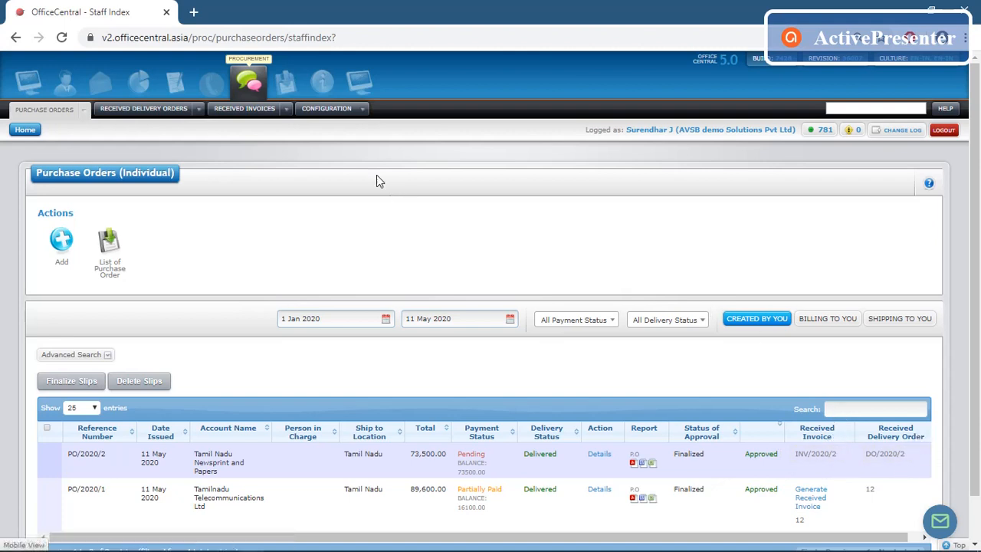
# - Open received invoice INV/2020/2 from the personal received invoices list and start updating its payment status
pyautogui.click(287, 111)
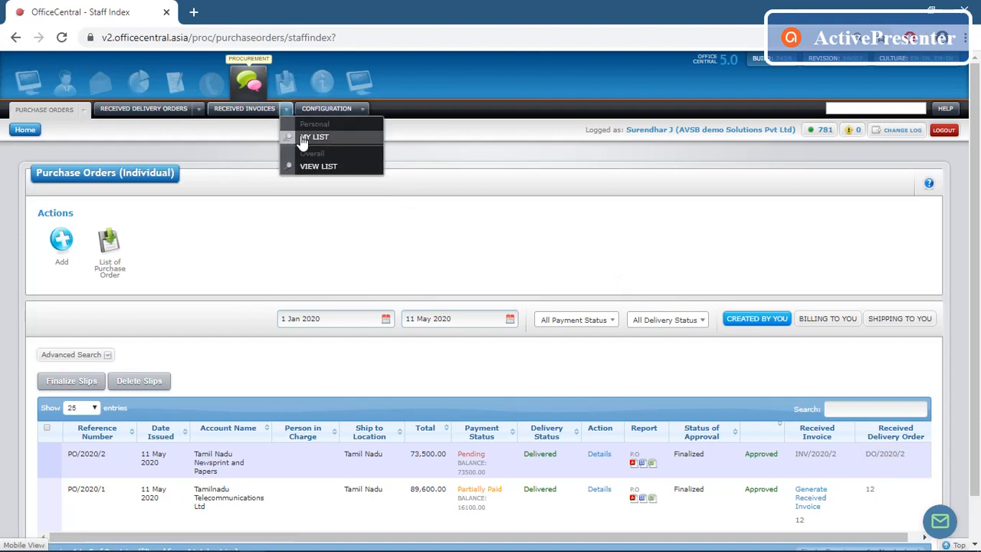
pyautogui.click(315, 140)
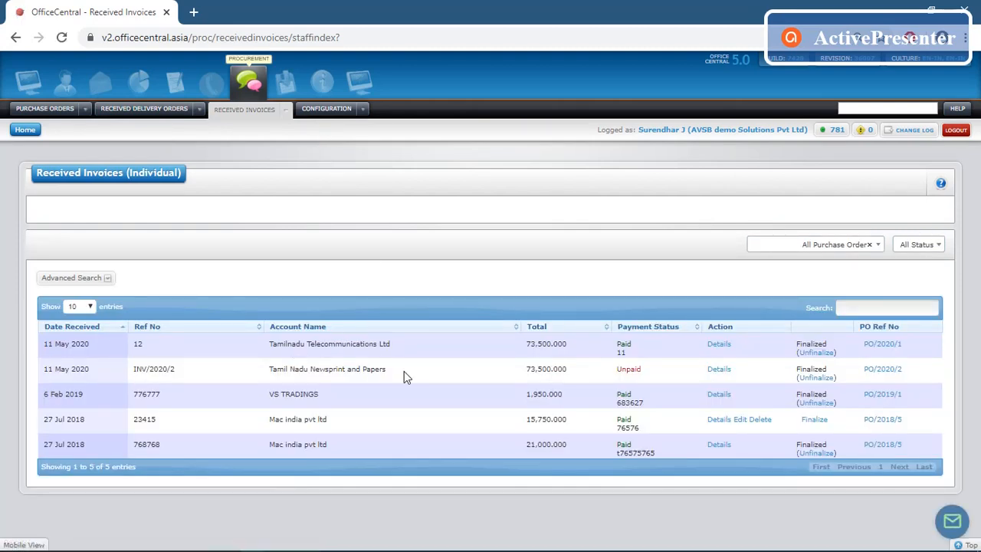
pyautogui.click(725, 370)
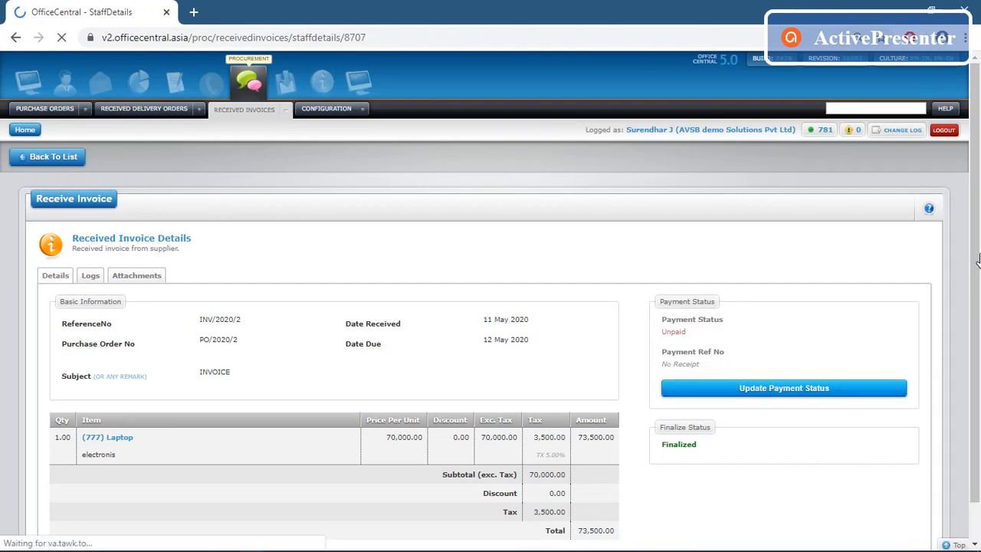
pyautogui.scroll(-1, 844, 330)
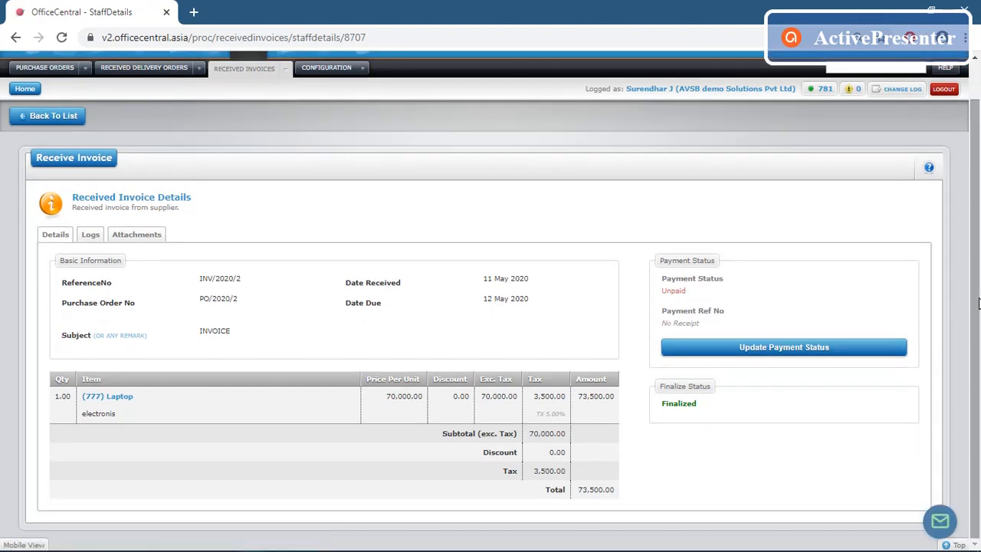
pyautogui.click(789, 350)
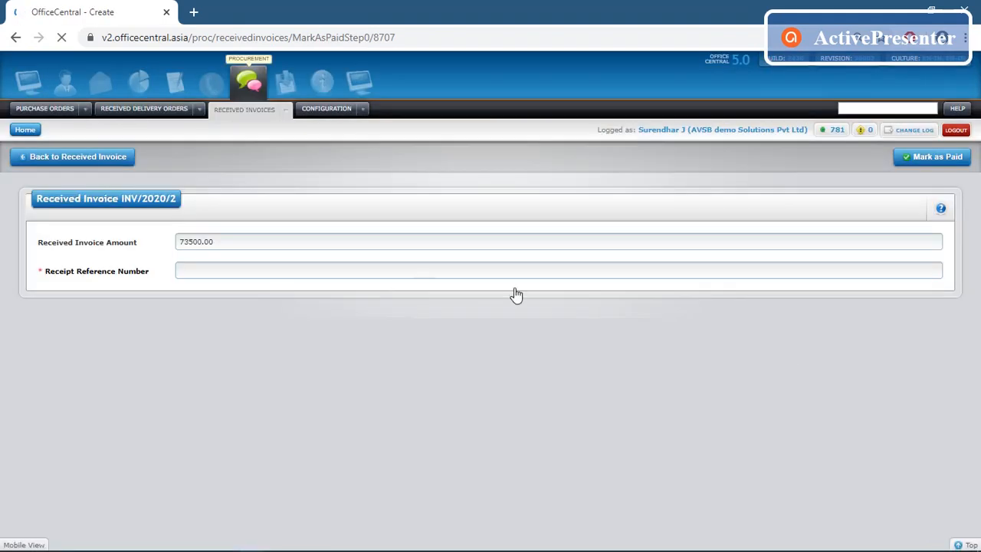
# - Mark the invoice as paid with receipt reference number REP/2020/2 and return to the received invoices list
pyautogui.click(358, 265)
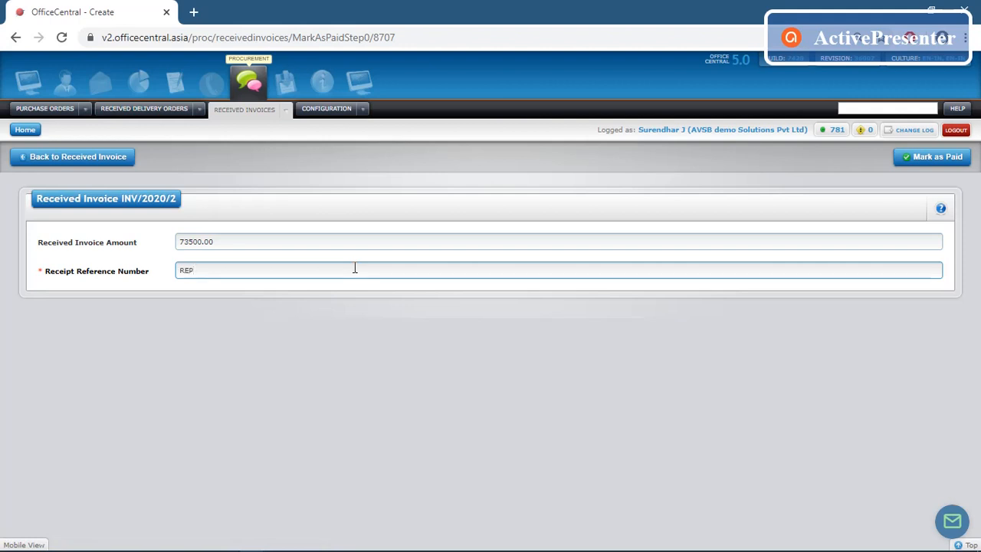
pyautogui.write('/2020')
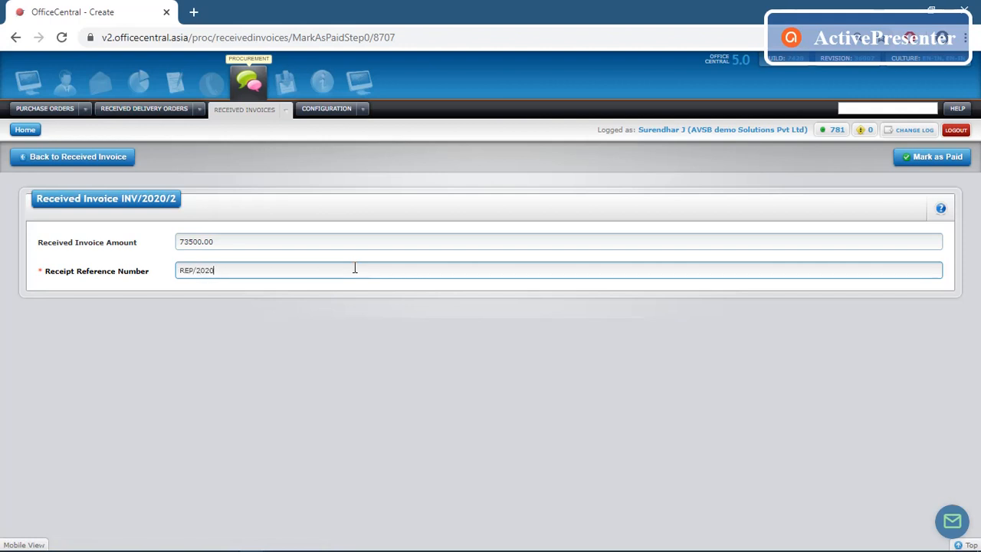
pyautogui.write('/2')
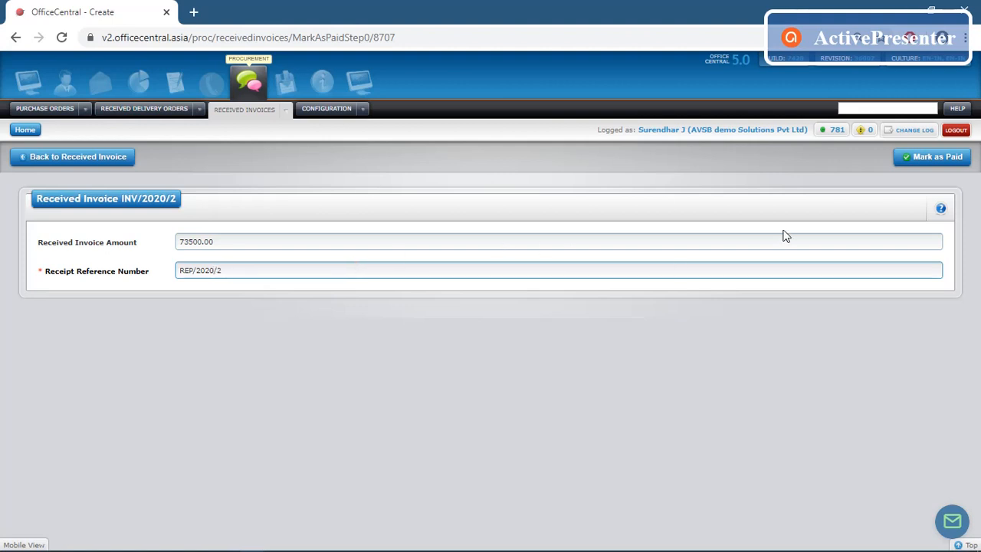
pyautogui.click(923, 161)
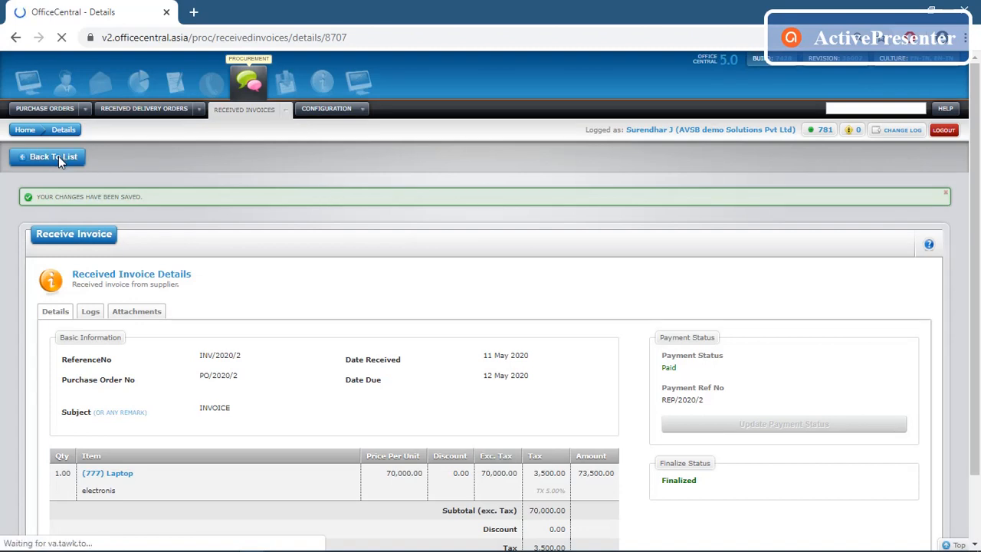
pyautogui.scroll(-1, 219, 244)
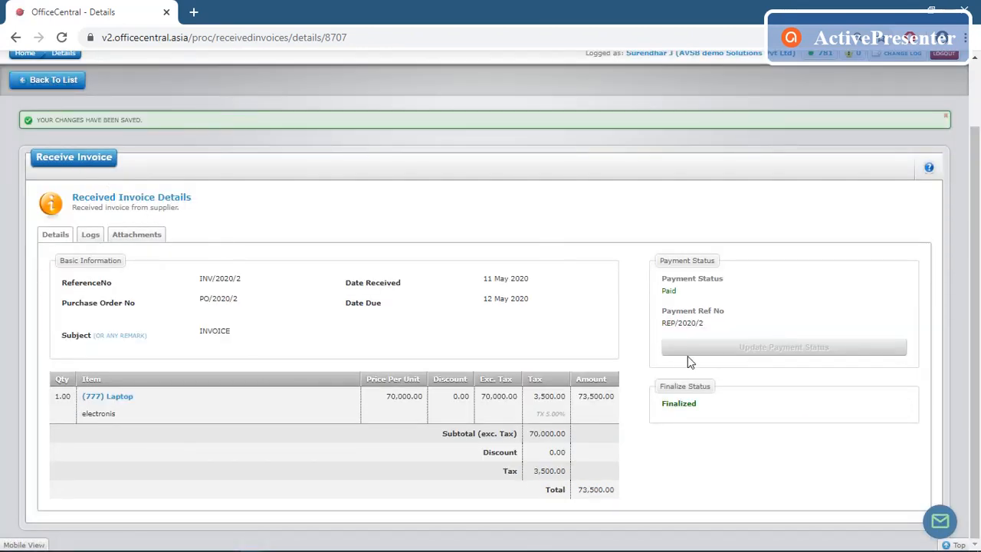
pyautogui.click(68, 81)
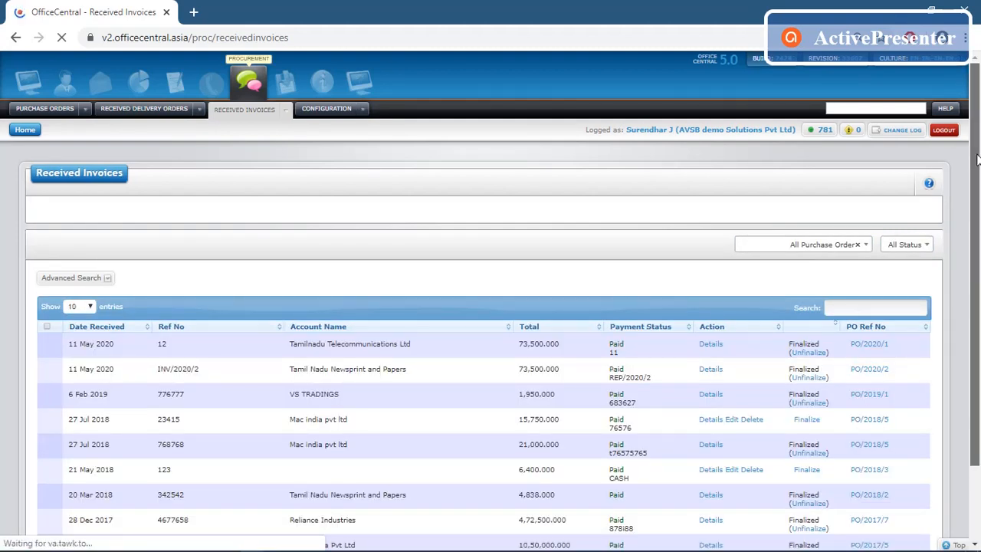
# - Open the overall purchase orders list and check the payment and delivery status of the Tamil Nadu Newsprint and Papers order
pyautogui.click(86, 108)
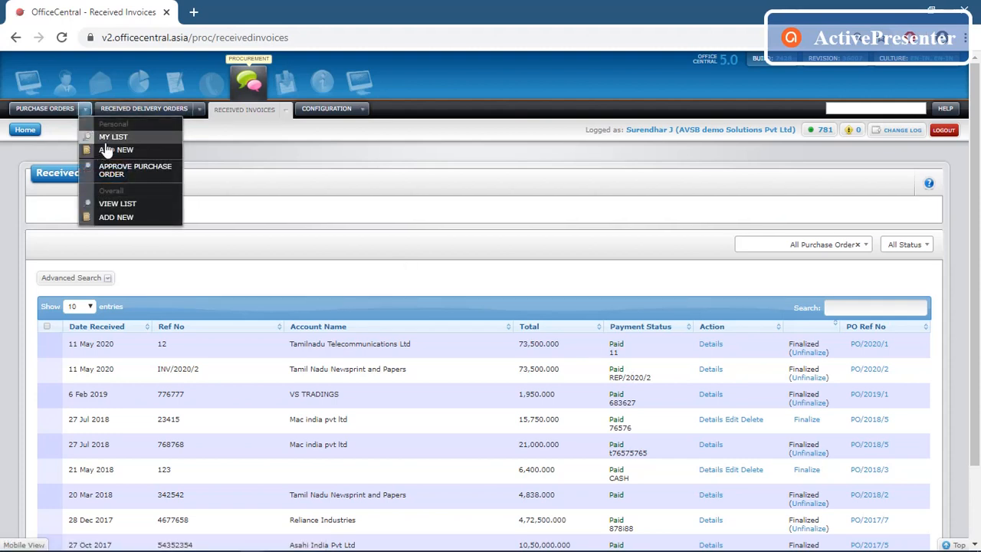
pyautogui.click(127, 206)
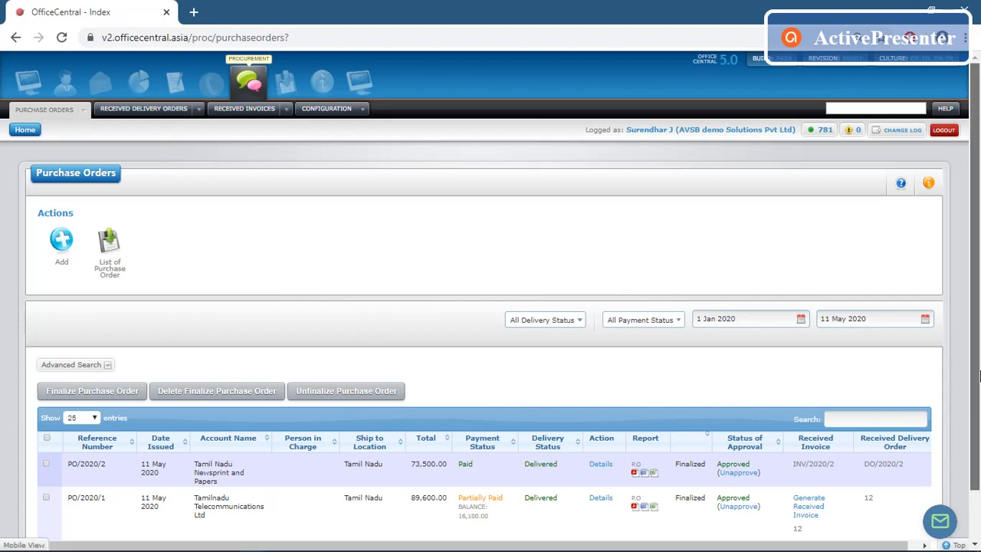
pyautogui.moveTo(979, 318); pyautogui.dragTo(979, 265)
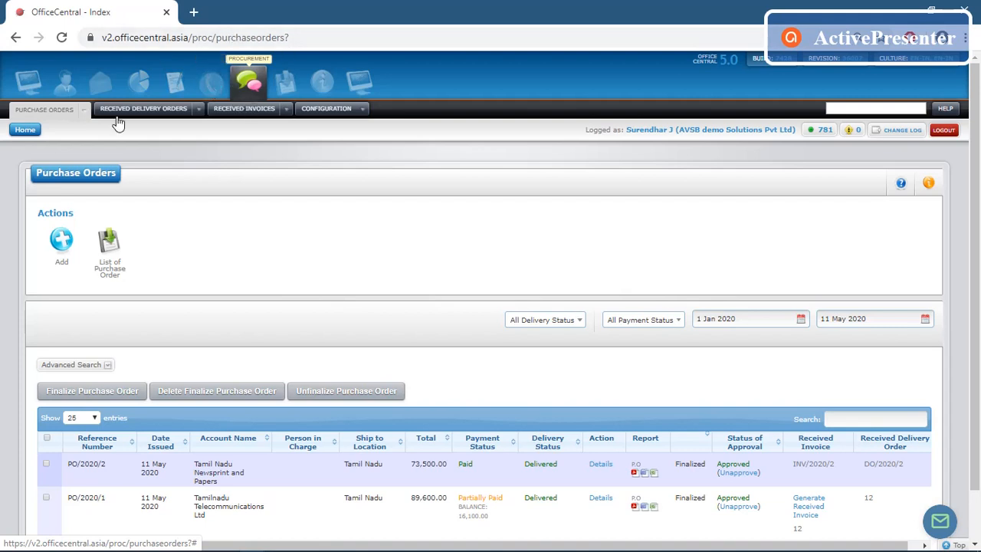
pyautogui.click(363, 110)
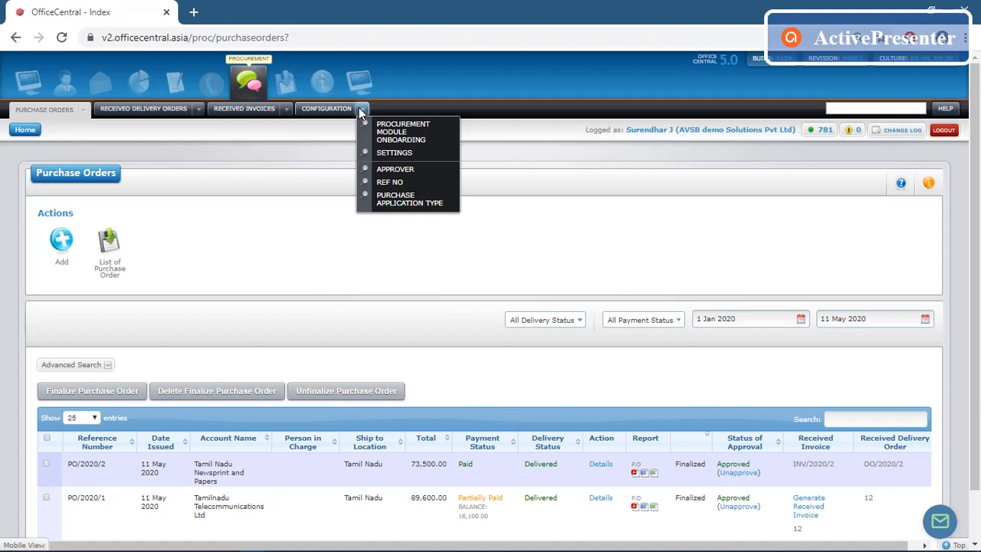
pyautogui.click(196, 110)
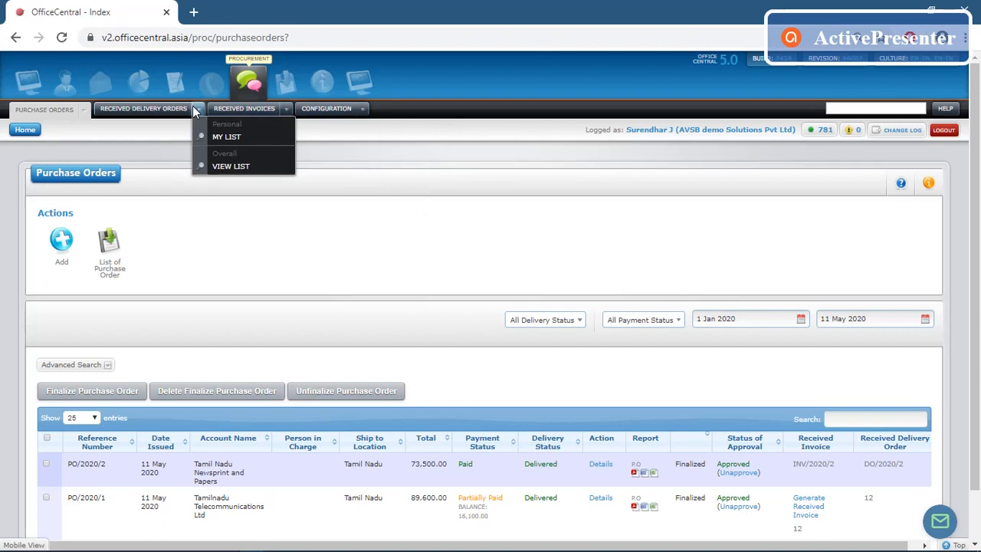